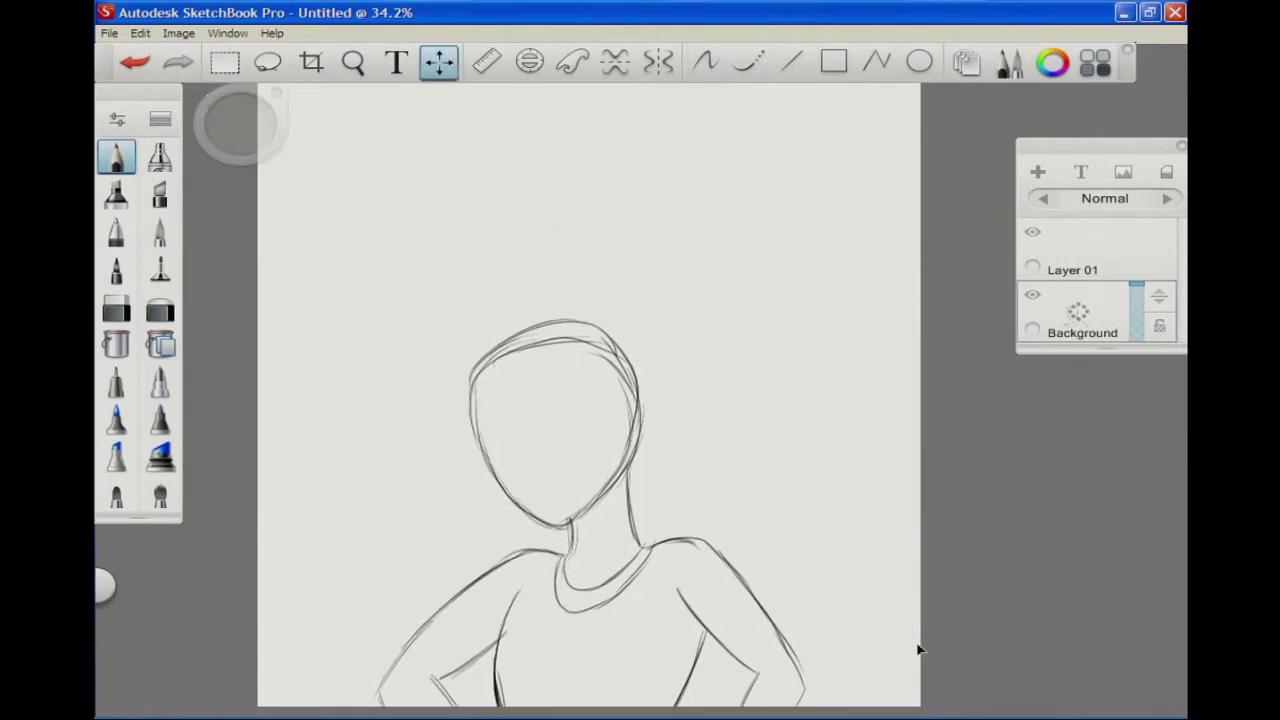
Step: Move the rough figure sketch higher on the canvas
drag(823, 491, 780, 500)
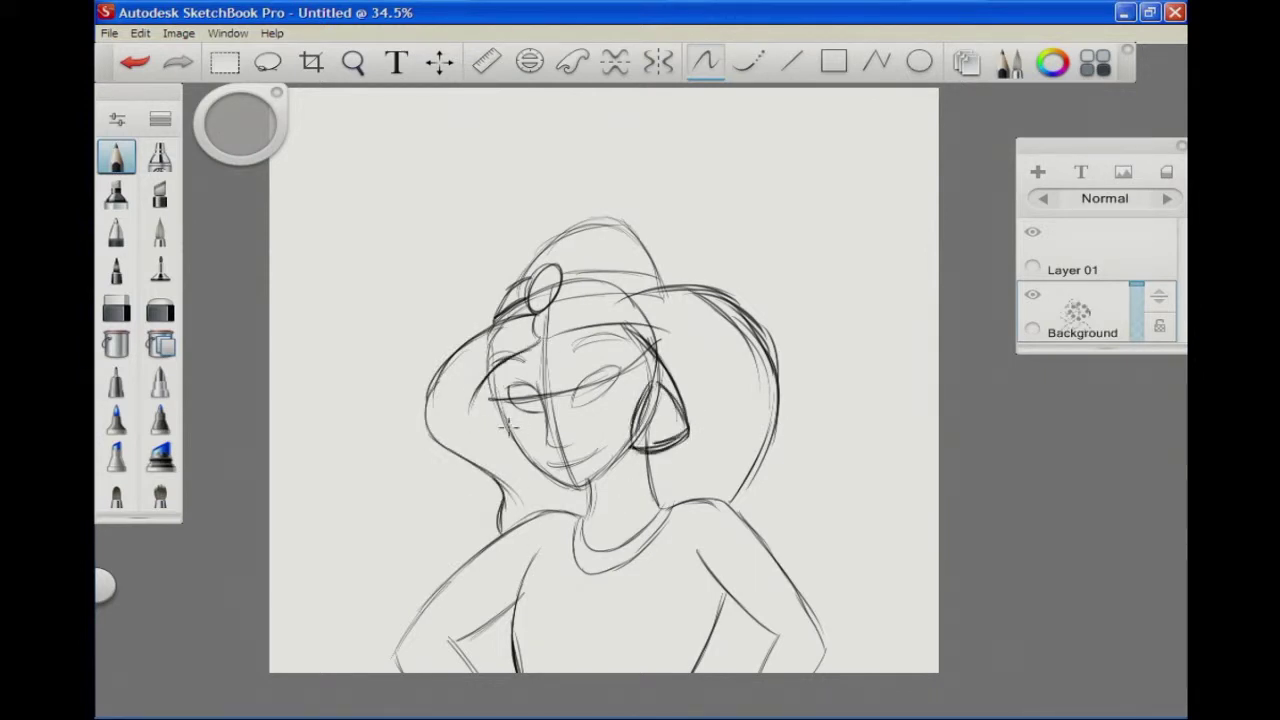
Step: On Layer 01, ink the face contour down to the chin and the straight hair strand beside the right ear
click(1128, 248)
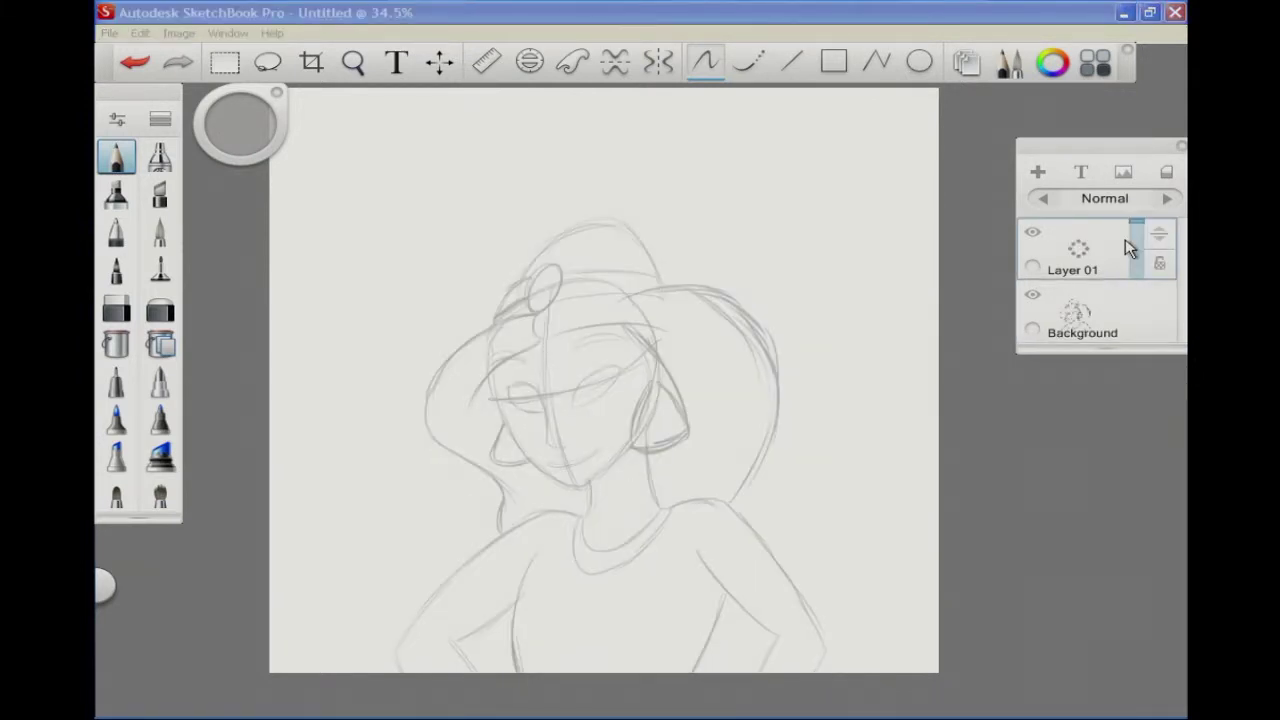
scroll(814, 491, up, 5)
mouse_move(393, 480)
mouse_down()
mouse_move(598, 645)
mouse_move(750, 522)
mouse_up()
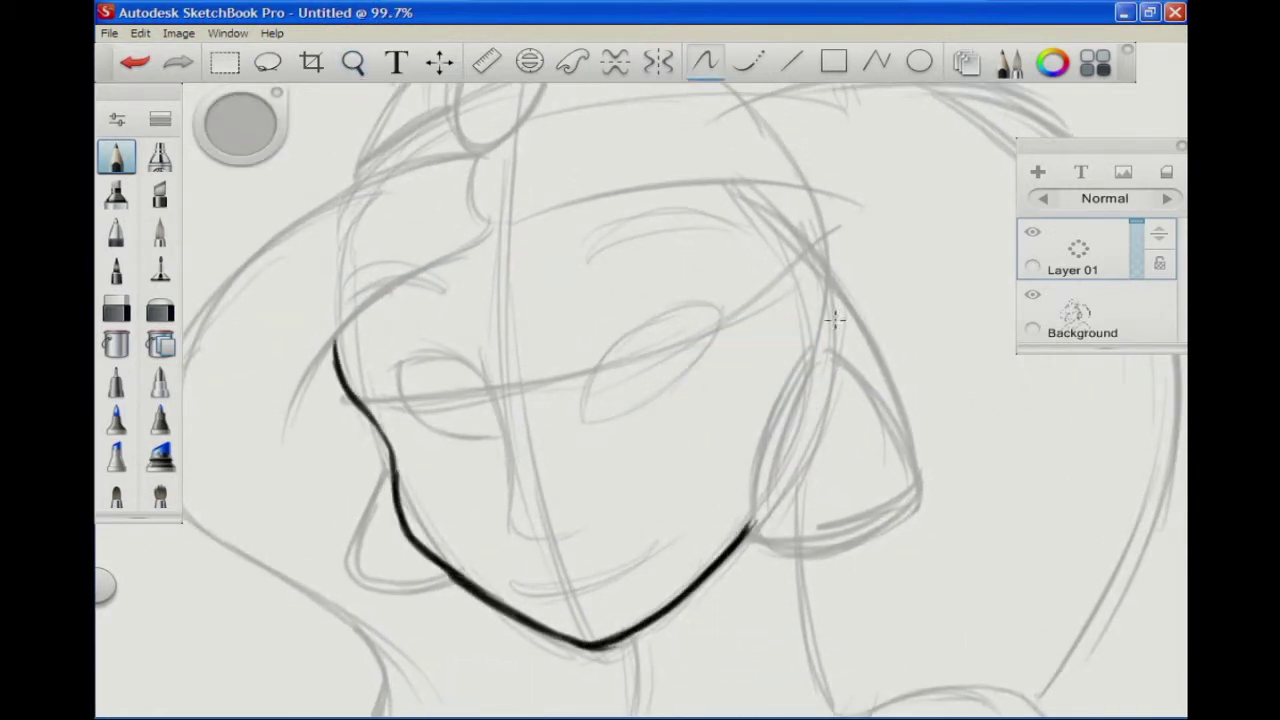
mouse_move(682, 193)
mouse_down()
mouse_move(809, 343)
mouse_move(897, 530)
mouse_up()
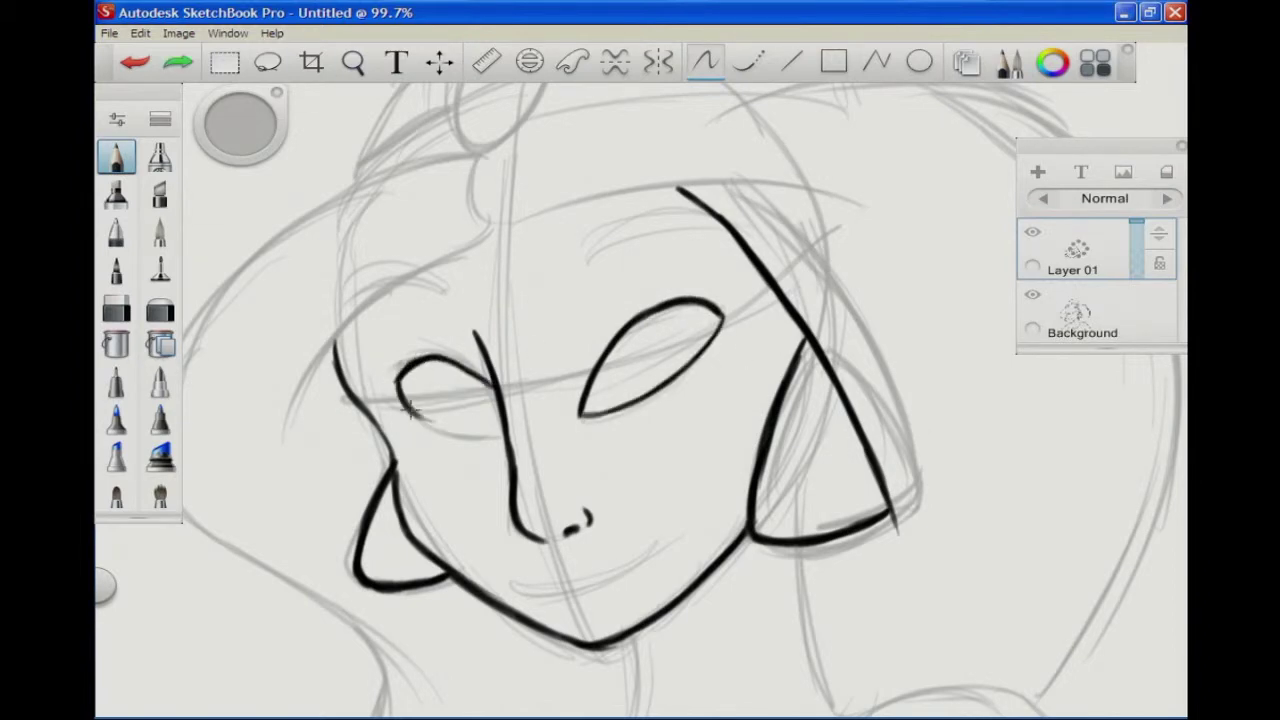
Step: Ink the irises and pupils of both eyes and the left eye's lower lid and outer lash
scroll(650, 314, up, 5)
mouse_move(580, 364)
mouse_down()
mouse_move(729, 443)
mouse_move(785, 420)
mouse_up()
drag(668, 320, 789, 303)
drag(640, 380, 800, 300)
mouse_move(342, 545)
mouse_down()
mouse_move(789, 503)
mouse_move(685, 425)
mouse_up()
drag(385, 318, 445, 460)
mouse_move(580, 400)
mouse_down()
mouse_move(428, 451)
mouse_move(437, 323)
mouse_move(457, 409)
mouse_move(375, 430)
mouse_up()
mouse_move(575, 378)
mouse_down()
mouse_move(335, 325)
mouse_move(252, 350)
mouse_up()
Step: Erase the overlapping line at the left eye, then ink the right eye's thick upper lashes and lid crease
click(116, 310)
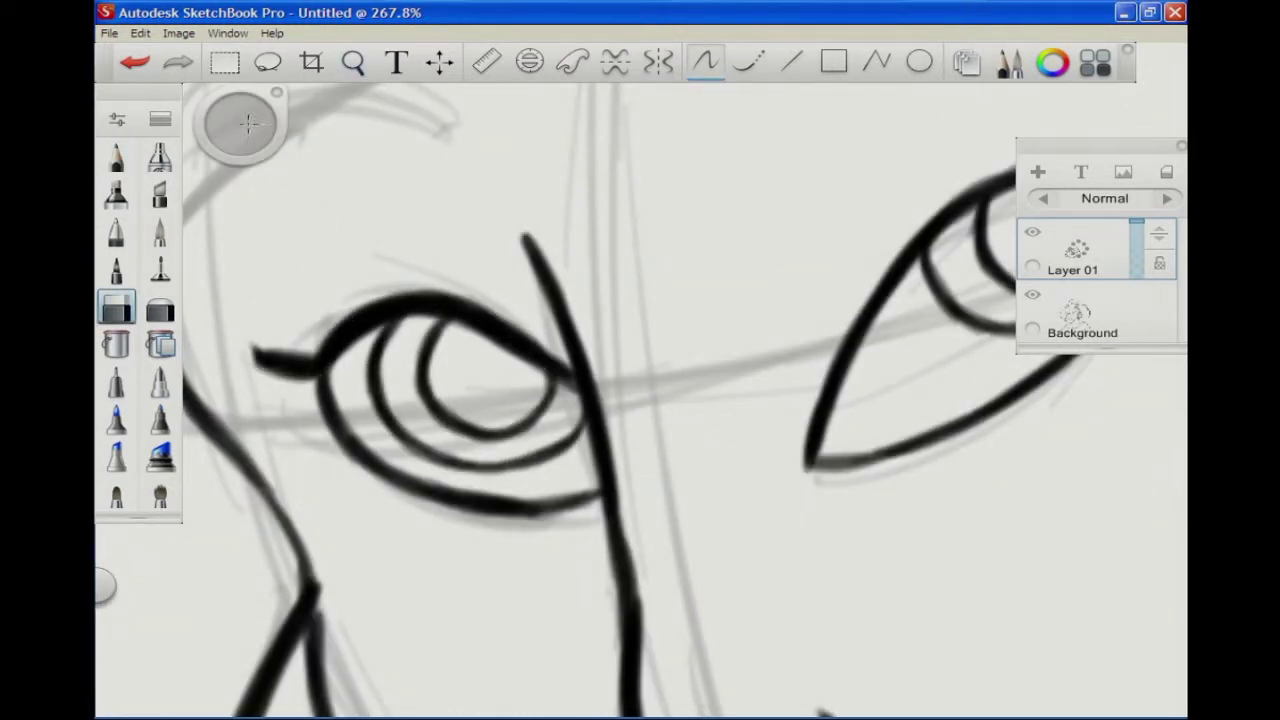
drag(660, 330, 260, 385)
click(116, 157)
mouse_move(786, 240)
mouse_down()
mouse_move(533, 283)
mouse_move(442, 403)
mouse_move(860, 195)
mouse_up()
mouse_move(400, 495)
mouse_down()
mouse_move(480, 268)
mouse_move(572, 192)
mouse_up()
mouse_move(795, 212)
mouse_down()
mouse_move(553, 200)
mouse_move(442, 333)
mouse_move(405, 505)
mouse_up()
mouse_move(376, 430)
mouse_down()
mouse_move(634, 491)
mouse_move(680, 520)
mouse_up()
drag(660, 395, 455, 450)
Step: Outline both eyebrows over the sketch and fill them in solid black
mouse_move(650, 318)
mouse_down()
mouse_move(674, 203)
mouse_move(443, 534)
mouse_up()
drag(722, 345, 395, 545)
mouse_move(740, 338)
mouse_down()
mouse_move(466, 409)
mouse_move(400, 548)
mouse_up()
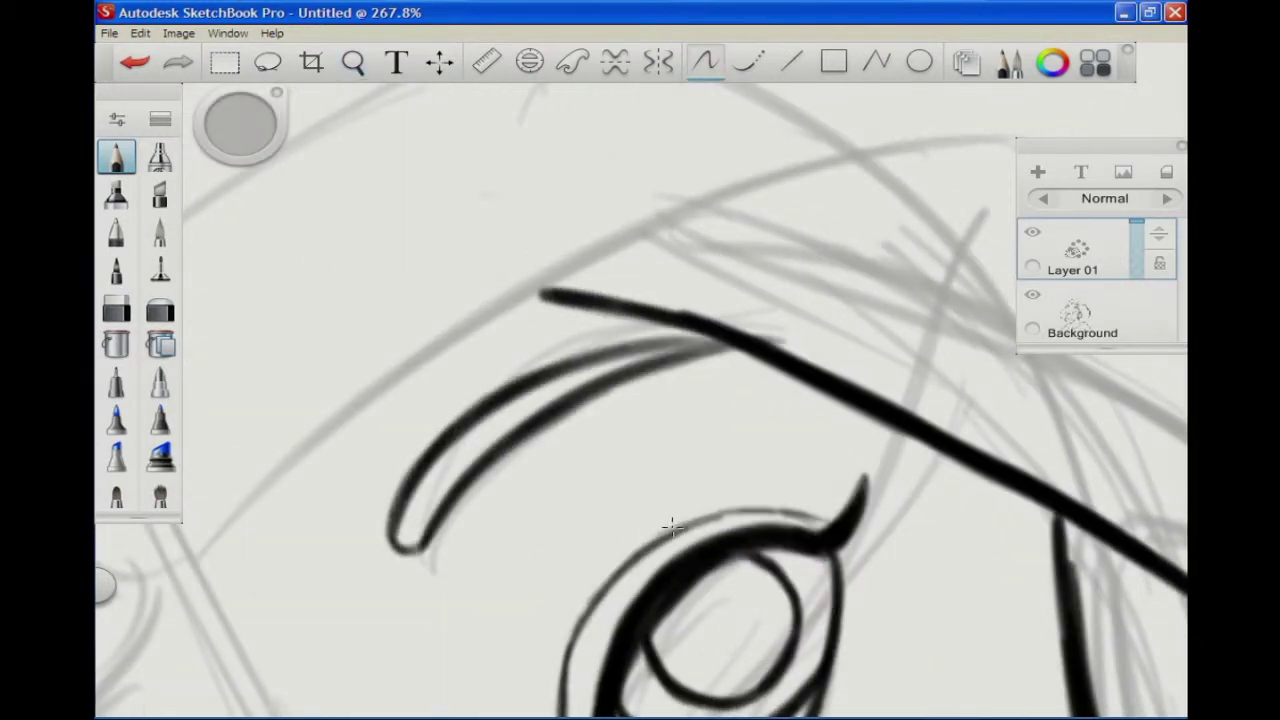
mouse_move(428, 492)
mouse_down()
mouse_move(543, 400)
mouse_move(429, 486)
mouse_move(495, 445)
mouse_up()
key(space)
drag(704, 497, 755, 472)
mouse_move(412, 528)
mouse_down()
mouse_move(593, 427)
mouse_move(466, 452)
mouse_move(560, 418)
mouse_move(579, 417)
mouse_move(494, 451)
mouse_move(424, 515)
mouse_move(754, 470)
mouse_up()
key(space)
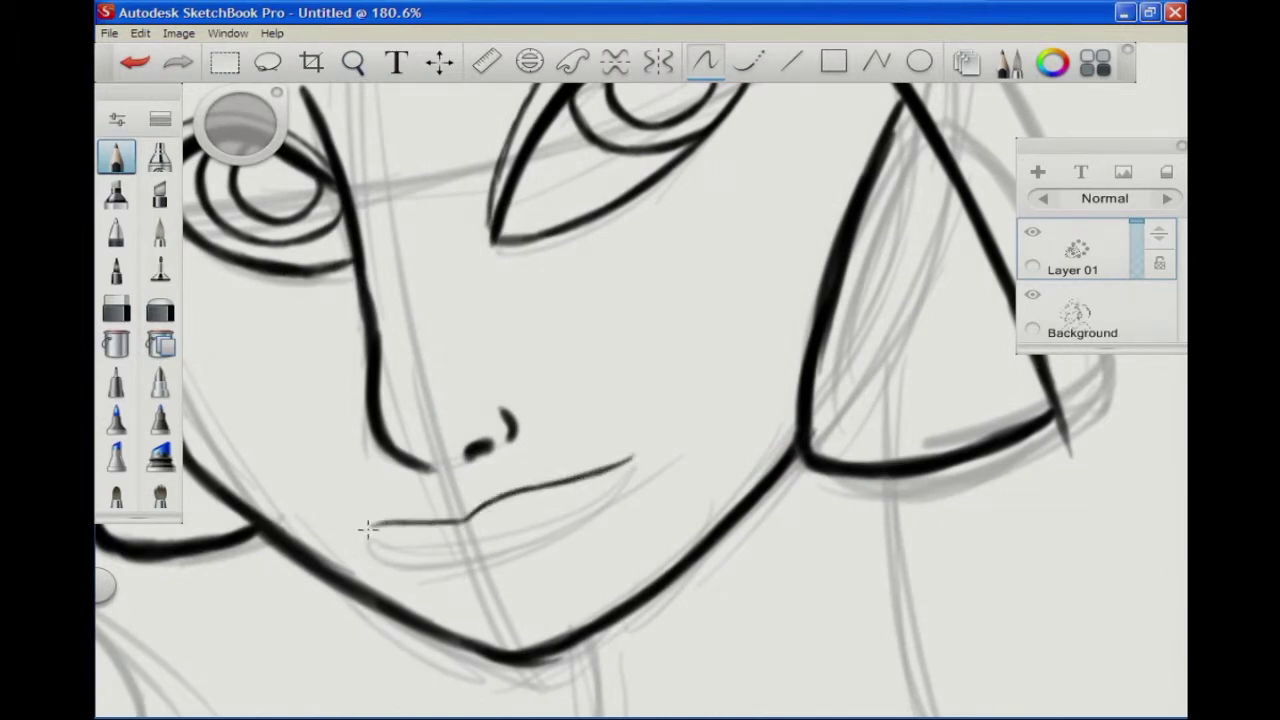
Step: Ink the smiling mouth with its upper and lower lips over the sketch
scroll(429, 496, up, 3)
mouse_move(380, 565)
mouse_down()
mouse_move(486, 491)
mouse_move(630, 268)
mouse_move(383, 522)
mouse_move(412, 576)
mouse_up()
mouse_move(612, 316)
mouse_down()
mouse_move(548, 476)
mouse_move(474, 544)
mouse_move(412, 552)
mouse_up()
key(space)
mouse_move(412, 552)
mouse_down()
mouse_move(446, 307)
mouse_move(420, 415)
mouse_move(456, 290)
mouse_move(411, 424)
mouse_move(566, 537)
mouse_move(524, 527)
mouse_move(534, 537)
mouse_move(632, 600)
mouse_move(671, 601)
mouse_up()
key(e)
key(e)
key(e)
Step: Ink the headband's lower edge and the parted hairline along the forehead, erasing overlapping lines
mouse_move(455, 290)
mouse_down()
mouse_move(445, 335)
mouse_move(470, 300)
mouse_move(760, 440)
mouse_move(783, 420)
mouse_move(826, 563)
mouse_move(522, 258)
mouse_move(590, 529)
mouse_up()
key(e)
key(e)
mouse_move(490, 612)
mouse_down()
mouse_move(683, 377)
mouse_move(520, 260)
mouse_move(499, 311)
mouse_up()
mouse_move(645, 215)
mouse_down()
mouse_move(737, 437)
mouse_move(434, 608)
mouse_move(545, 660)
mouse_move(720, 257)
mouse_move(651, 300)
mouse_move(492, 356)
mouse_up()
mouse_move(492, 356)
mouse_down()
mouse_move(449, 417)
mouse_move(540, 472)
mouse_up()
mouse_move(540, 472)
mouse_down()
mouse_move(640, 380)
mouse_move(332, 562)
mouse_up()
mouse_move(332, 562)
mouse_down()
mouse_move(455, 420)
mouse_move(827, 237)
mouse_up()
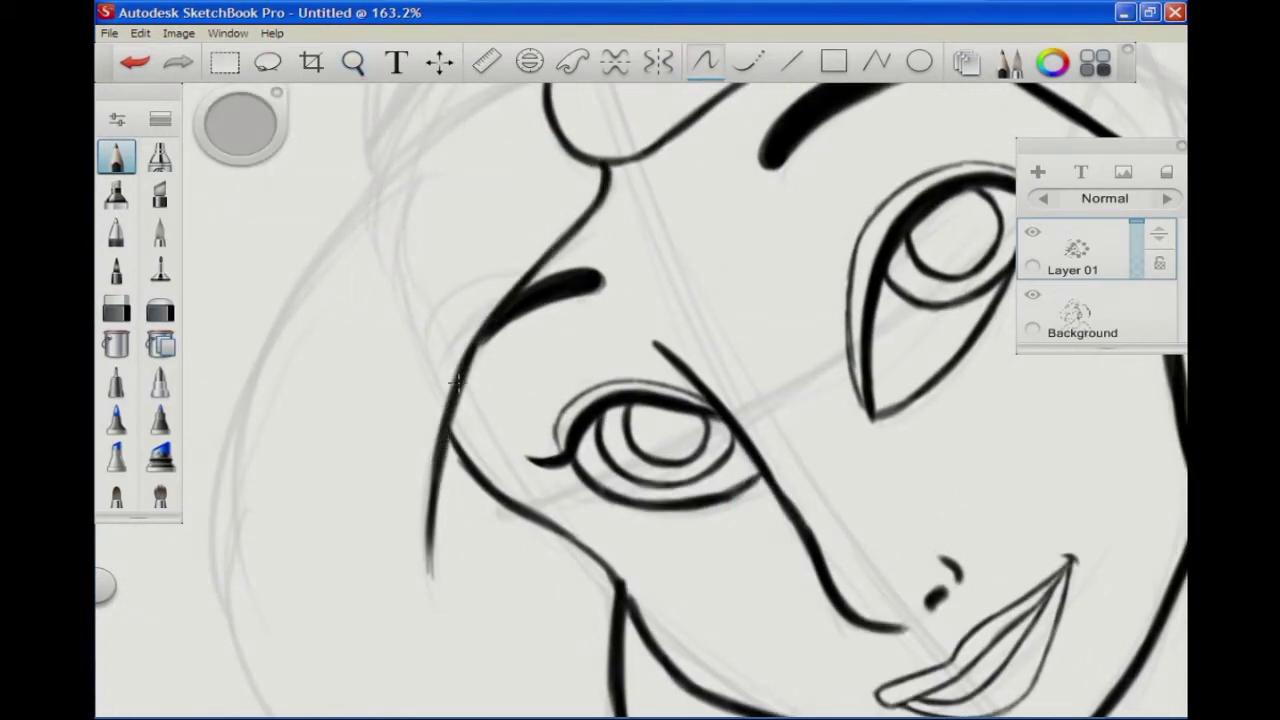
Step: Ink both sides of the neck and the curved necklace band around its base
mouse_move(642, 381)
mouse_down()
mouse_move(618, 511)
mouse_move(643, 571)
mouse_up()
mouse_move(500, 440)
mouse_down()
mouse_move(497, 474)
mouse_move(505, 430)
mouse_up()
drag(700, 560, 724, 662)
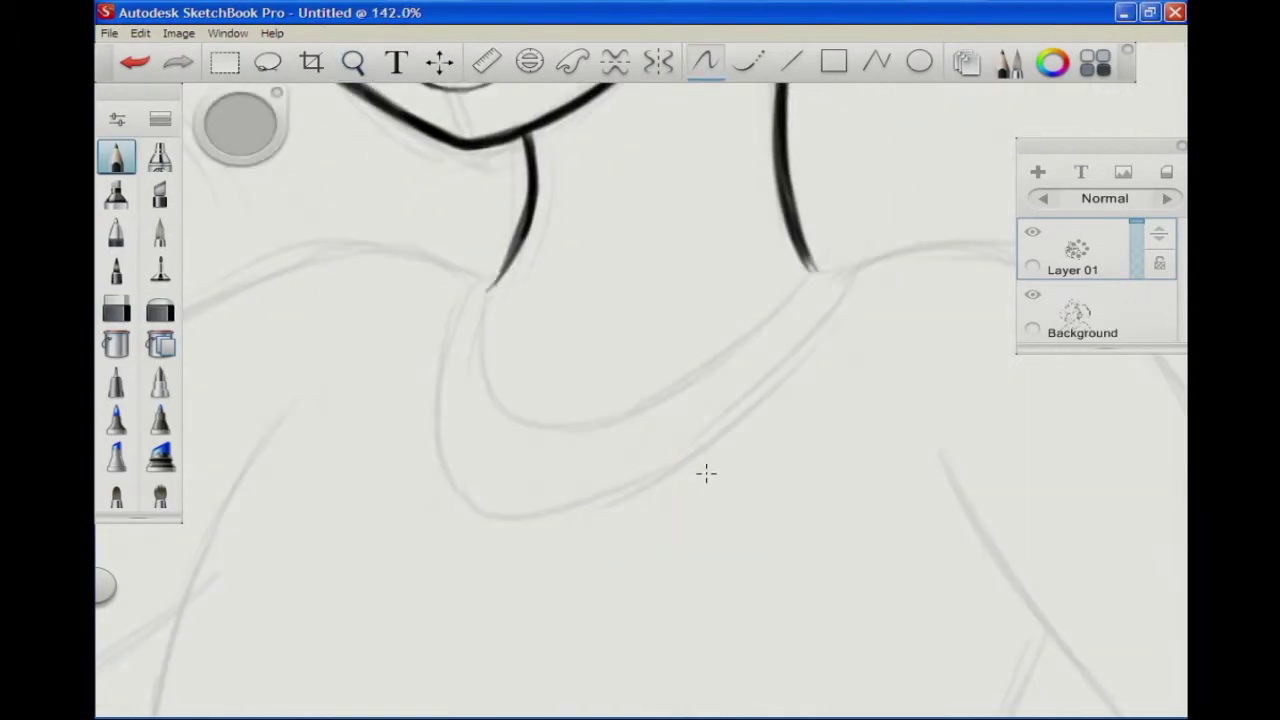
mouse_move(490, 348)
mouse_down()
mouse_move(640, 380)
mouse_move(482, 515)
mouse_up()
drag(482, 515, 685, 336)
mouse_move(478, 527)
mouse_down()
mouse_move(465, 464)
mouse_move(484, 432)
mouse_move(743, 244)
mouse_move(803, 251)
mouse_up()
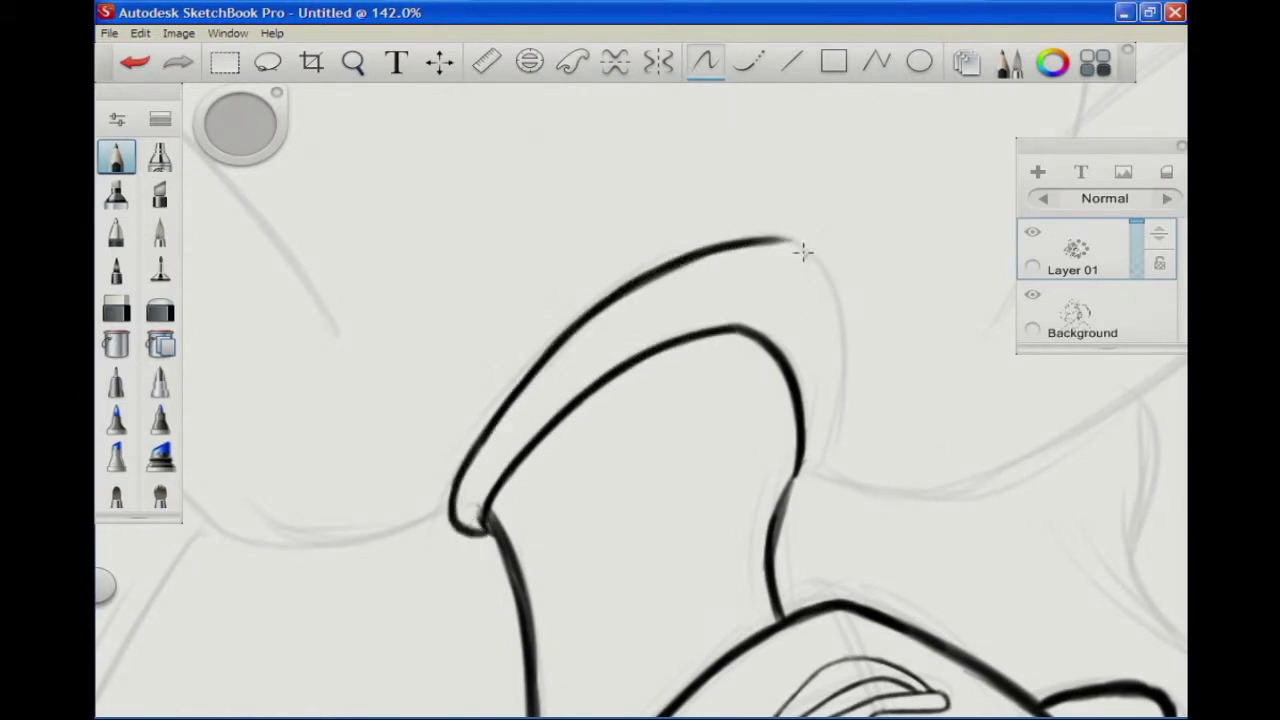
drag(760, 600, 835, 290)
Step: Ink the double oval jewel on the headband and the left hair outline, cleaning up overlaps with the eraser
mouse_move(437, 455)
mouse_down()
mouse_move(465, 275)
mouse_move(560, 232)
mouse_up()
key(e)
mouse_move(560, 560)
mouse_down()
mouse_move(563, 571)
mouse_move(671, 257)
mouse_move(710, 480)
mouse_up()
key(e)
mouse_move(575, 140)
mouse_down()
mouse_move(420, 178)
mouse_move(294, 420)
mouse_move(435, 556)
mouse_up()
key(space)
drag(276, 160, 726, 366)
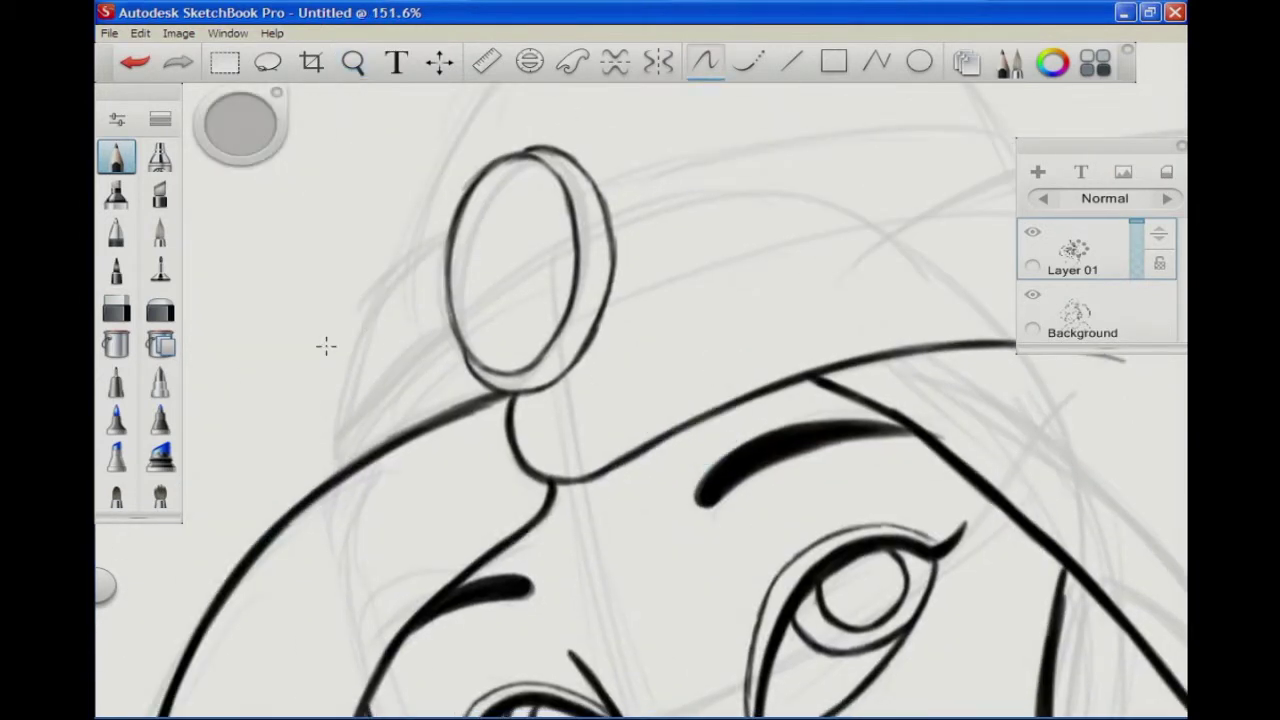
Step: Ink the curved section of the headband to the left of the jewel
mouse_move(406, 265)
mouse_down()
mouse_move(329, 424)
mouse_move(322, 490)
mouse_up()
key(space)
mouse_move(414, 543)
mouse_down()
mouse_move(457, 491)
mouse_move(256, 478)
mouse_up()
mouse_move(379, 287)
mouse_down()
mouse_move(560, 268)
mouse_move(643, 380)
mouse_move(700, 420)
mouse_up()
key(space)
Step: Ink the large outer curve of the hair on the right and the headband edges running to it
drag(185, 600, 500, 308)
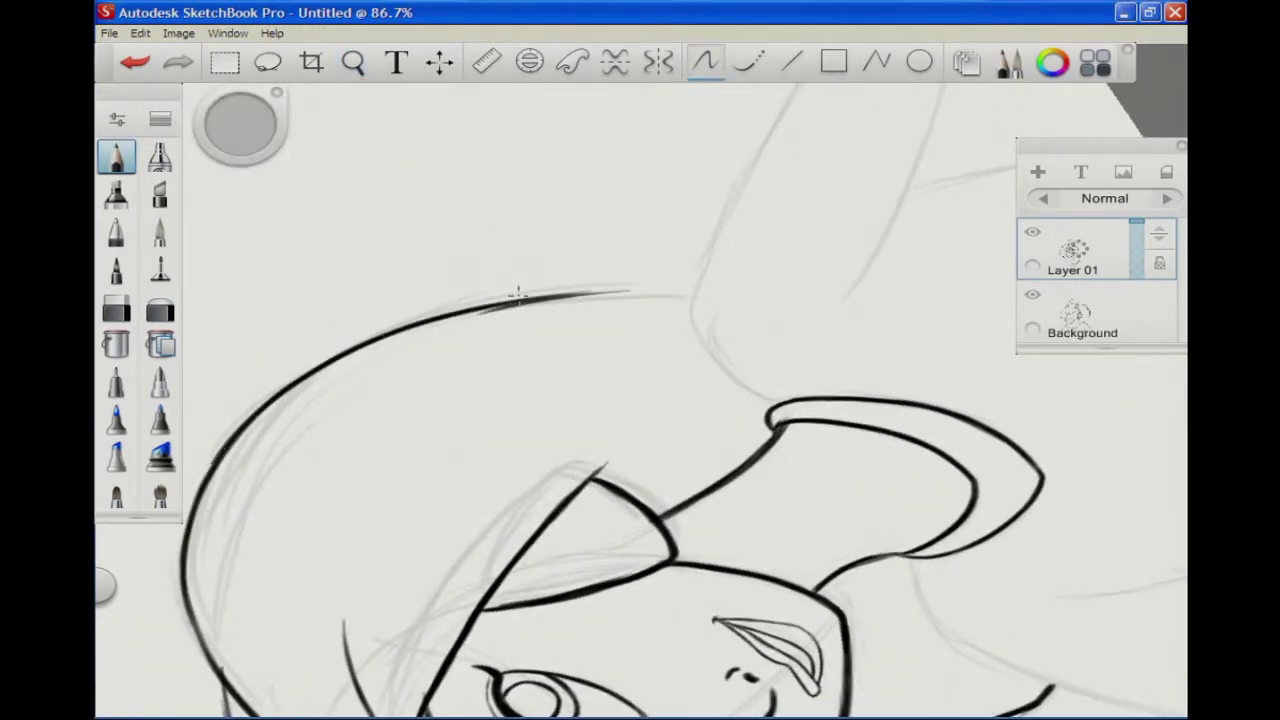
key(space)
mouse_move(630, 296)
mouse_down()
mouse_move(643, 380)
mouse_move(391, 449)
mouse_move(735, 228)
mouse_up()
key(space)
drag(726, 543, 640, 420)
drag(680, 240, 400, 345)
mouse_move(333, 410)
mouse_down()
mouse_move(210, 630)
mouse_move(623, 491)
mouse_up()
key(space)
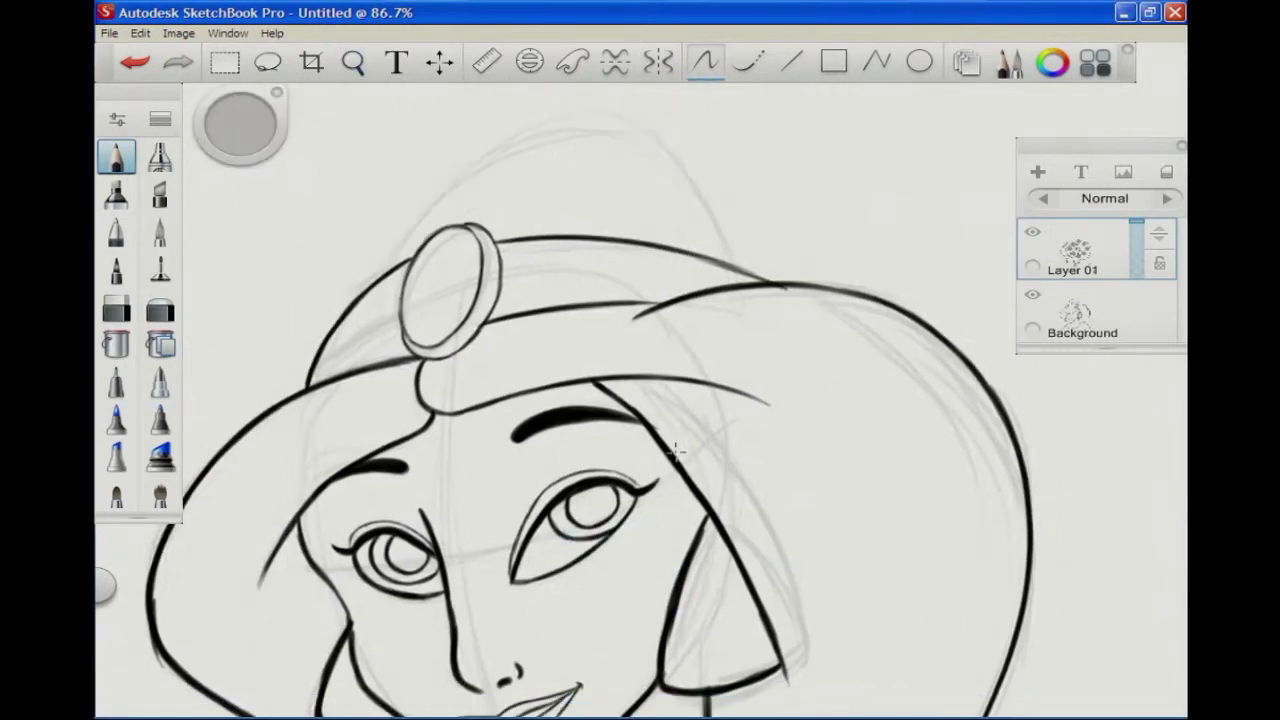
Step: Ink the domed top of the head above the headband
drag(443, 349, 393, 460)
drag(358, 305, 537, 198)
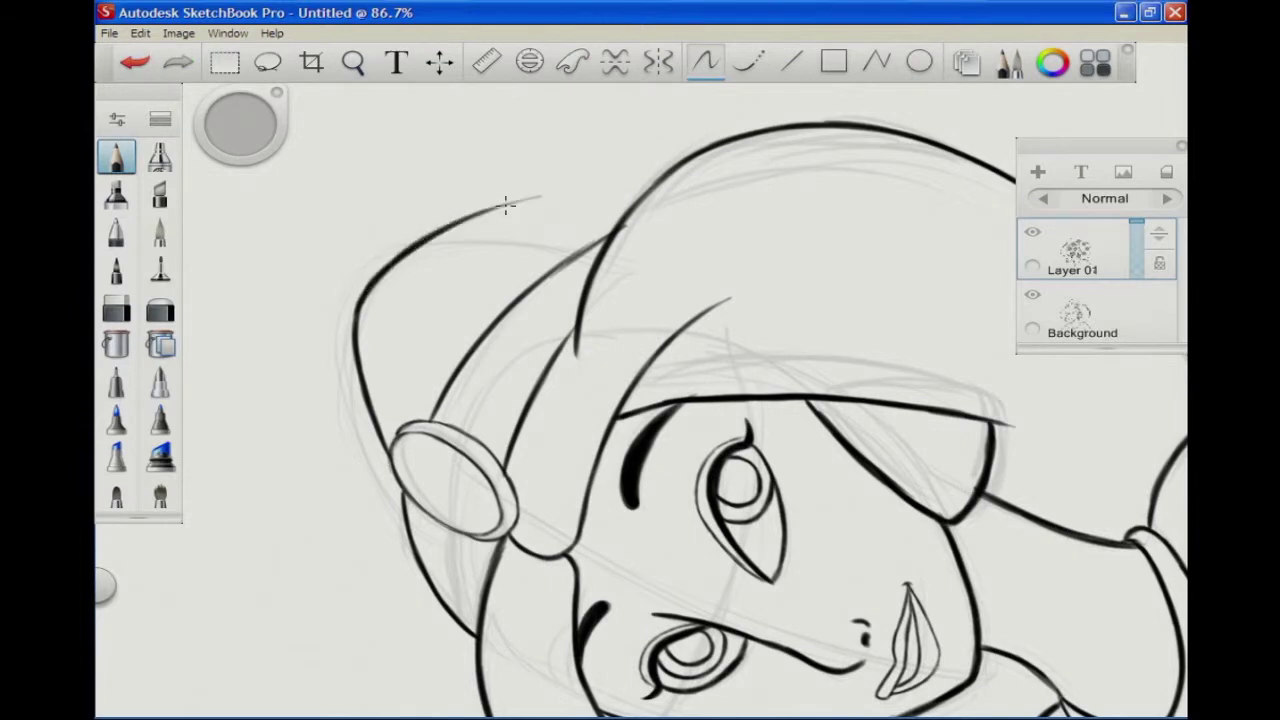
key(space)
drag(609, 429, 671, 440)
Step: Ink the shoulder lines and the outer contours of both arms
key(e)
key(e)
drag(280, 485, 760, 95)
key(space)
mouse_move(640, 380)
mouse_down()
mouse_move(531, 511)
mouse_move(850, 568)
mouse_move(766, 694)
mouse_up()
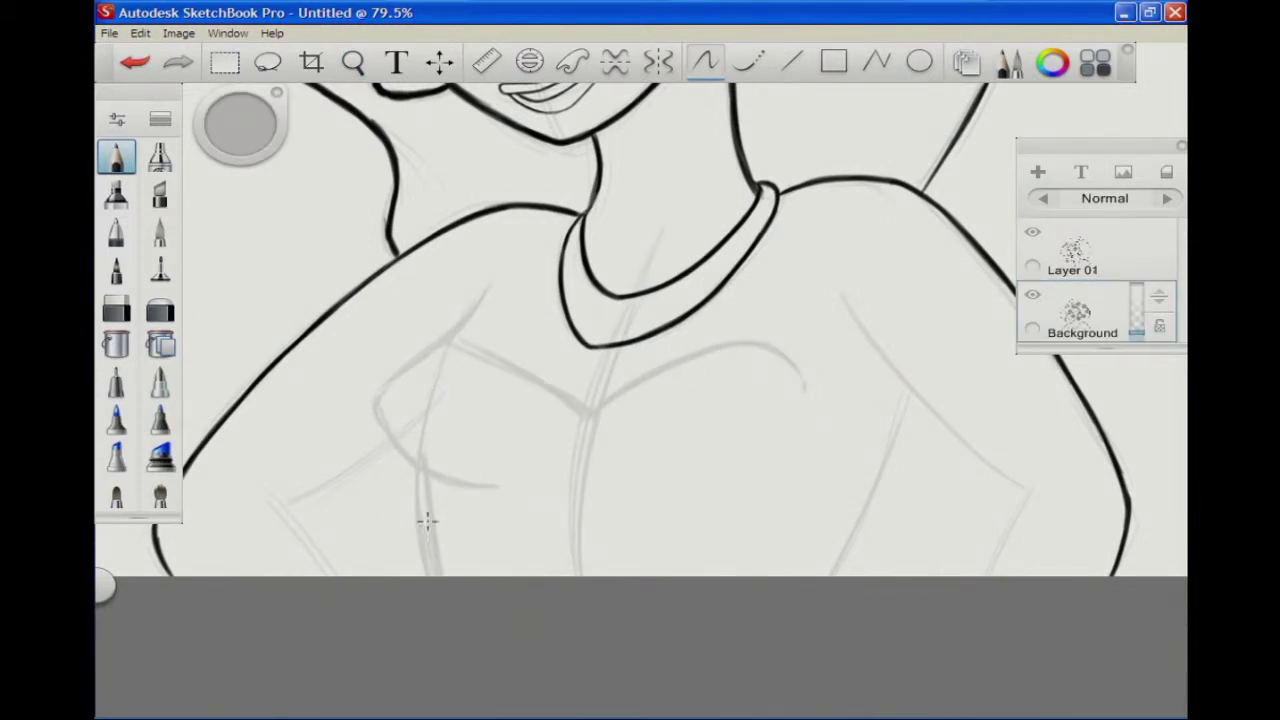
Step: On the Background layer, rough in the off-shoulder sleeves on both sides of the sweetheart neckline
drag(427, 520, 287, 548)
mouse_move(645, 380)
mouse_down()
mouse_move(694, 420)
mouse_move(804, 358)
mouse_move(880, 338)
mouse_up()
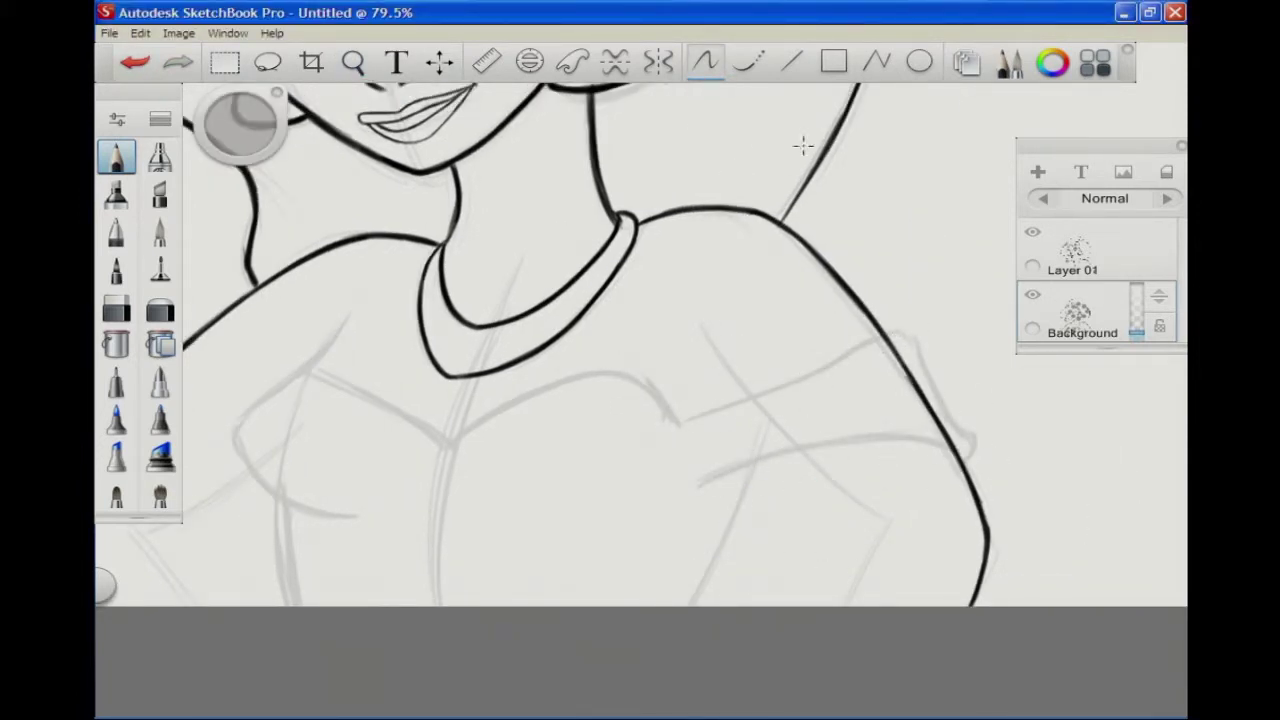
key(e)
mouse_move(860, 350)
mouse_down()
mouse_move(737, 420)
mouse_move(929, 420)
mouse_move(960, 400)
mouse_up()
key(e)
drag(266, 374, 420, 368)
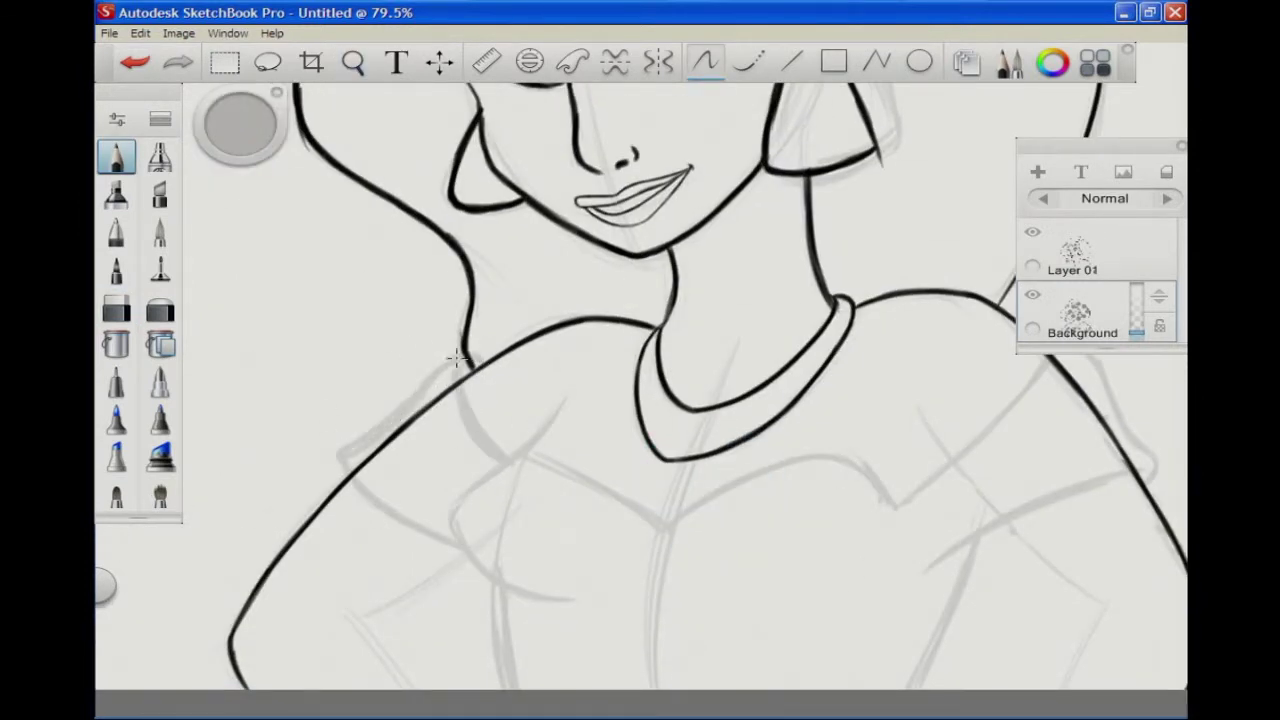
Step: Rework the rough sketch lines of the waist and inner arms on the Background layer
key(e)
mouse_move(862, 686)
mouse_down()
mouse_move(963, 609)
mouse_move(947, 591)
mouse_up()
key(e)
drag(372, 610, 585, 450)
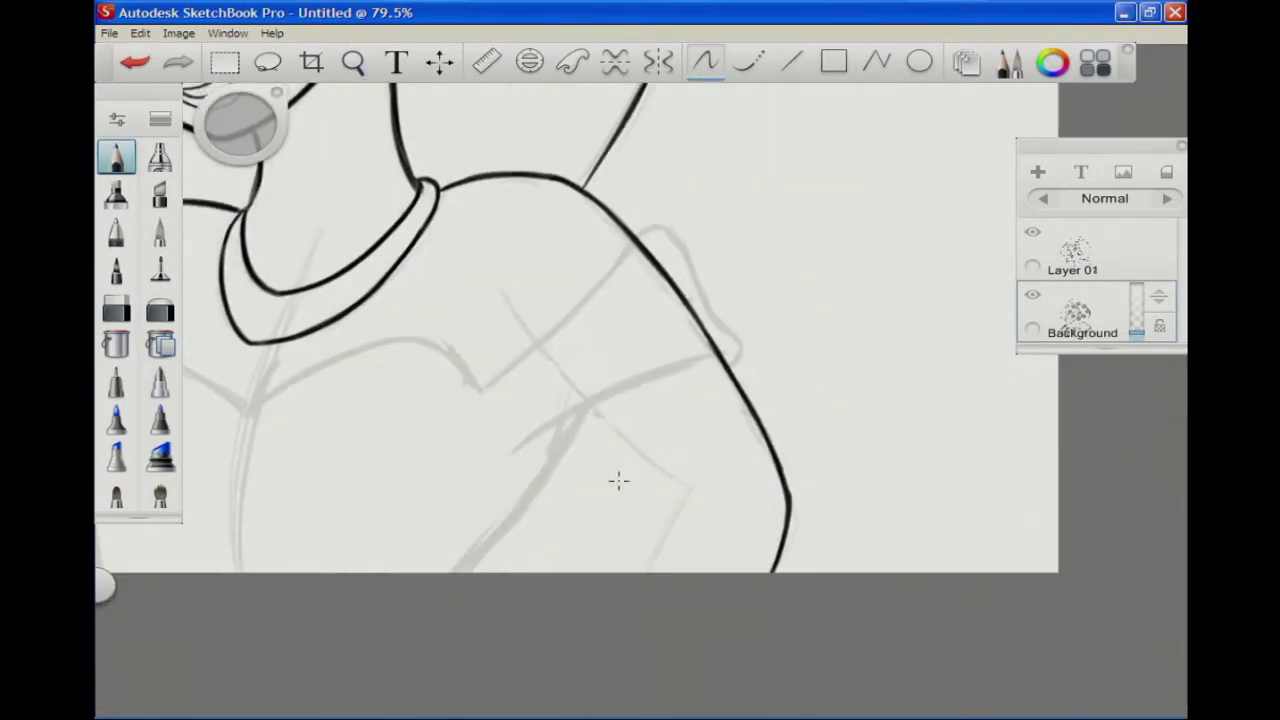
drag(728, 438, 914, 514)
key(e)
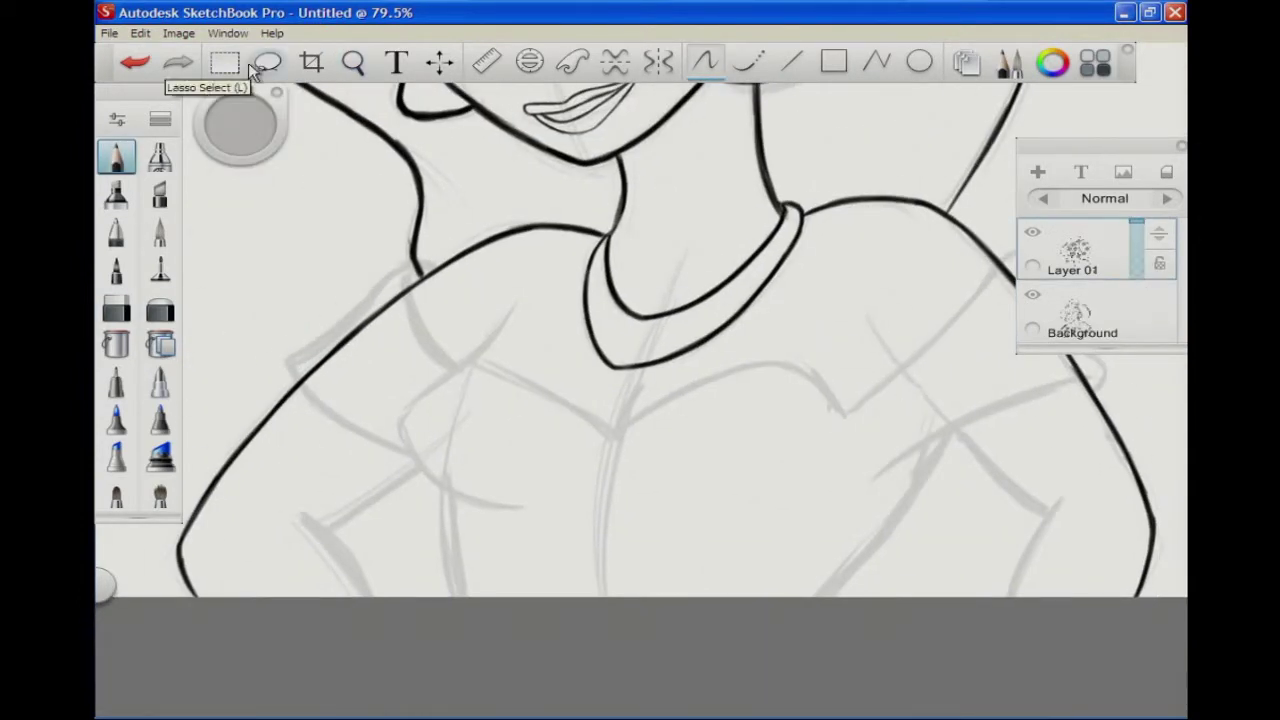
Step: On Layer 01, ink the left sleeve, the bust and the sweetheart neckline, erasing the shoulder line inside the sleeve
scroll(349, 270, up, 3)
drag(514, 271, 277, 491)
key(e)
drag(505, 315, 605, 512)
mouse_move(555, 278)
mouse_down()
mouse_move(397, 374)
mouse_move(323, 600)
mouse_move(515, 700)
mouse_up()
drag(804, 642, 694, 422)
mouse_move(645, 150)
mouse_down()
mouse_move(495, 300)
mouse_move(405, 505)
mouse_move(660, 610)
mouse_up()
Step: Erase the arm line crossing the right sleeve and ink the sleeve's outline and lower hem
scroll(751, 437, down, 1)
mouse_move(380, 218)
mouse_down()
mouse_move(628, 350)
mouse_move(310, 497)
mouse_move(571, 263)
mouse_move(685, 310)
mouse_up()
drag(470, 290, 577, 251)
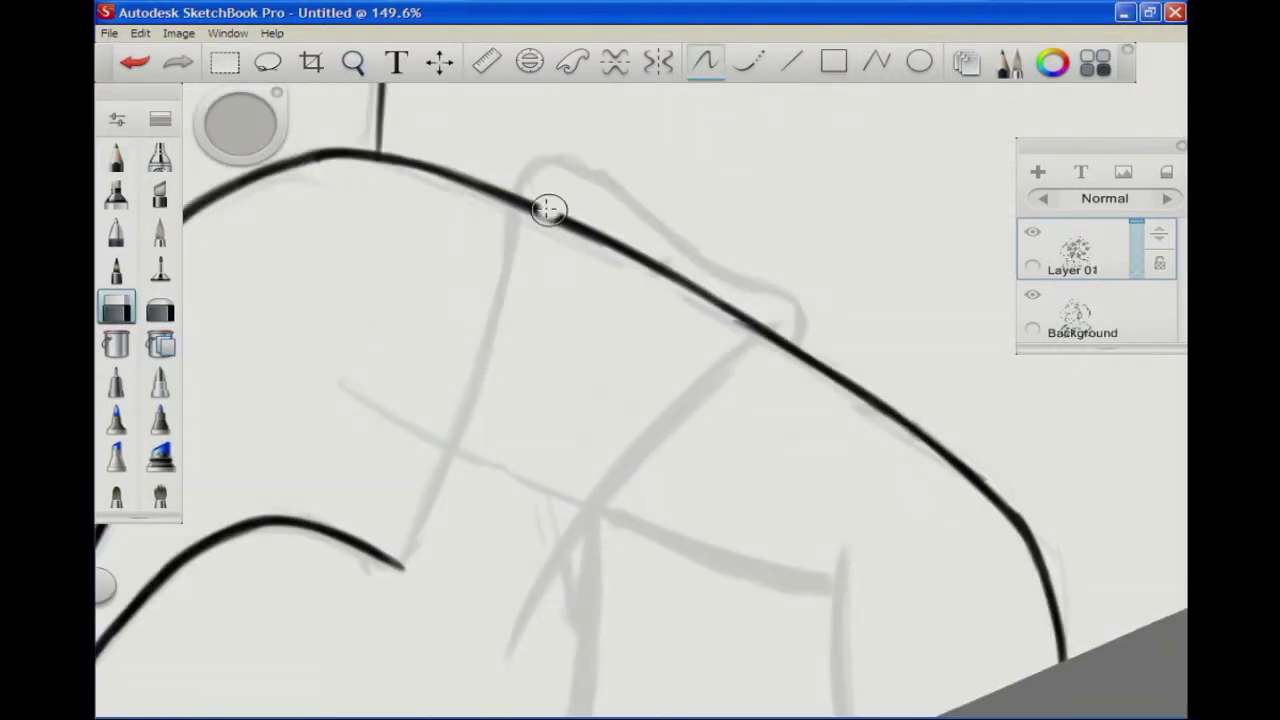
mouse_move(402, 568)
mouse_down()
mouse_move(523, 184)
mouse_move(747, 281)
mouse_up()
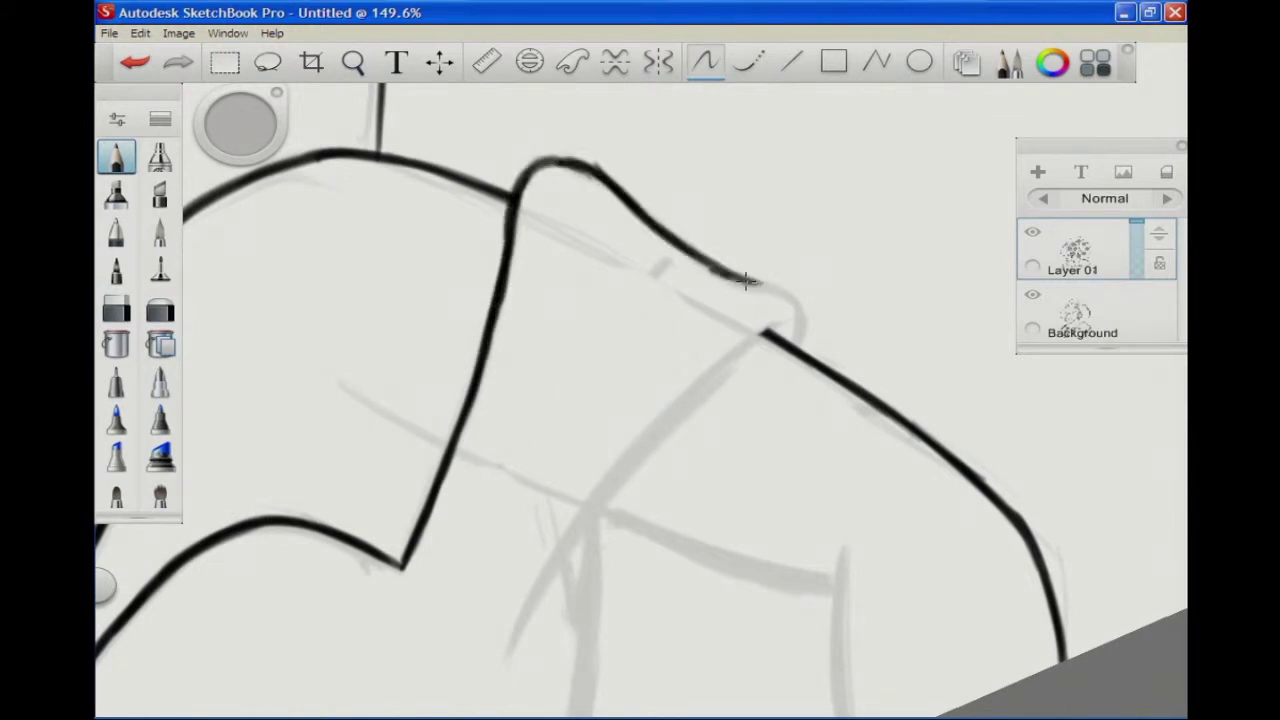
drag(653, 450, 530, 648)
Step: Ink the remaining inner arm and waist lines to complete the figure's line art
mouse_move(760, 500)
mouse_down()
mouse_move(781, 510)
mouse_move(640, 470)
mouse_move(578, 480)
mouse_move(640, 380)
mouse_up()
drag(444, 508, 748, 234)
mouse_move(480, 457)
mouse_down()
mouse_move(580, 538)
mouse_move(640, 420)
mouse_move(772, 288)
mouse_up()
drag(682, 176, 781, 291)
key(Home)
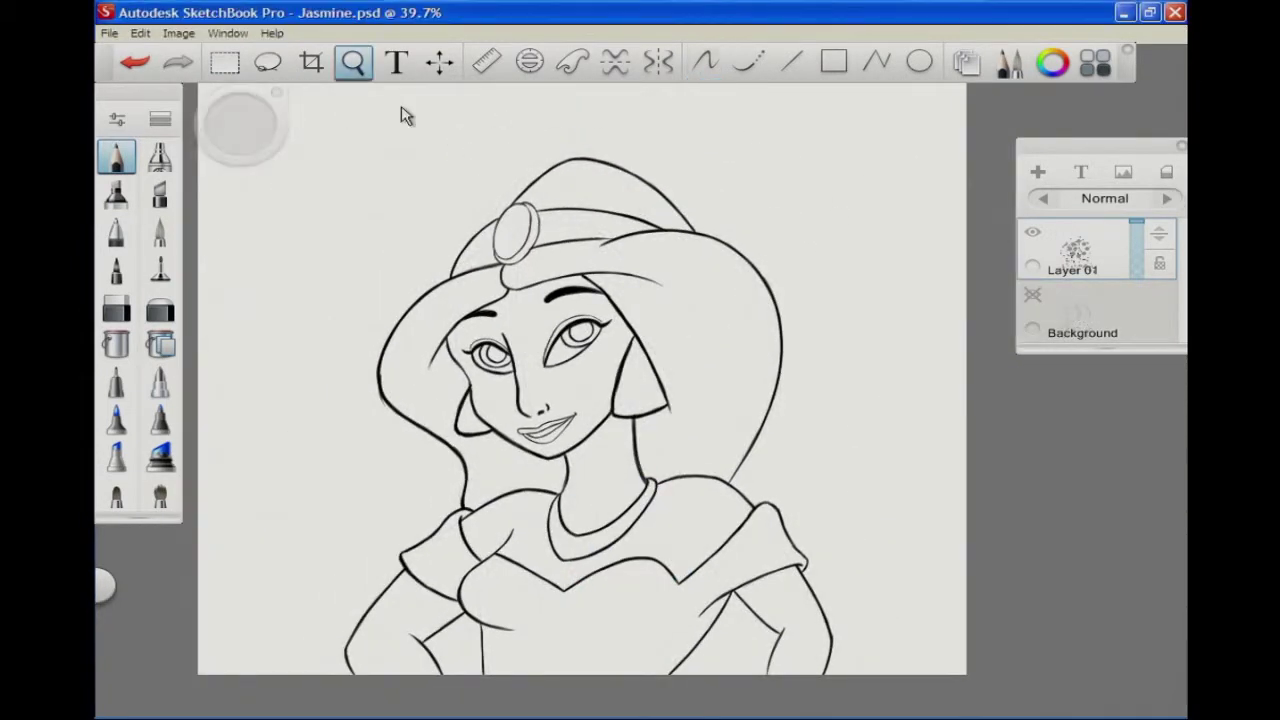
Step: Lasso the right arm's inner lines and shift them down and left beneath the sleeve hem
drag(400, 114, 886, 429)
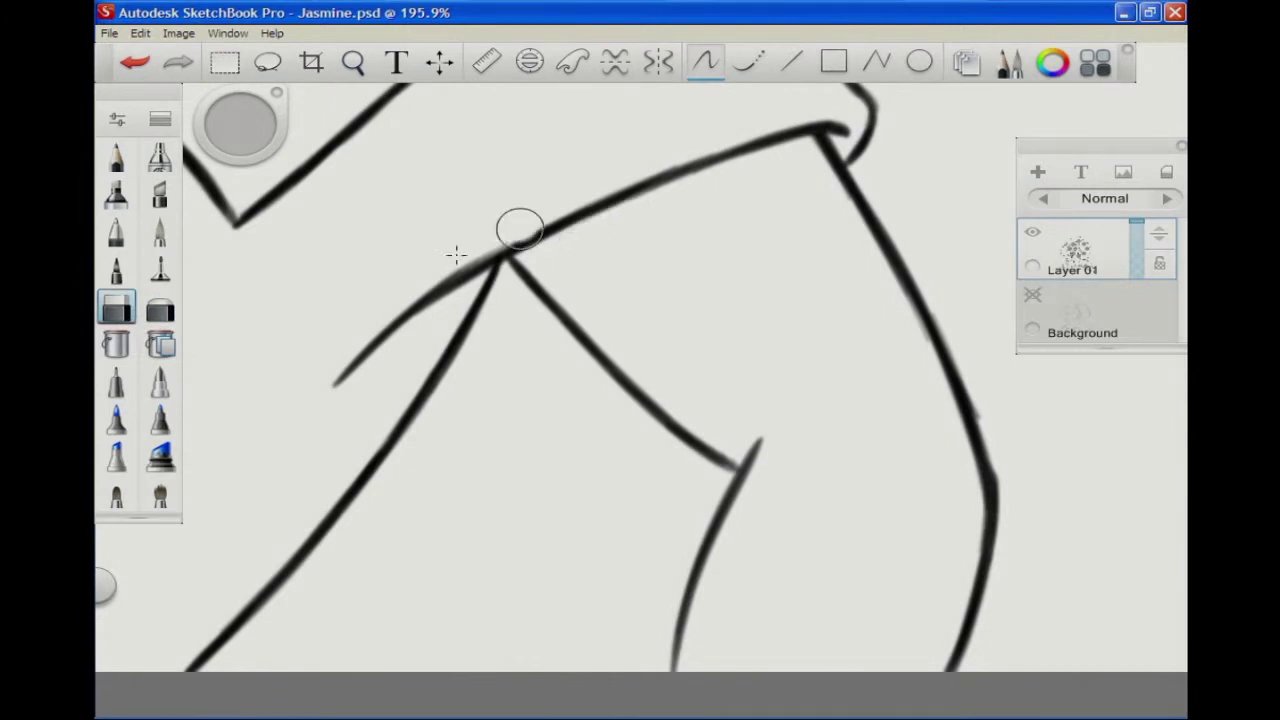
key(l)
drag(614, 660, 580, 694)
key(Escape)
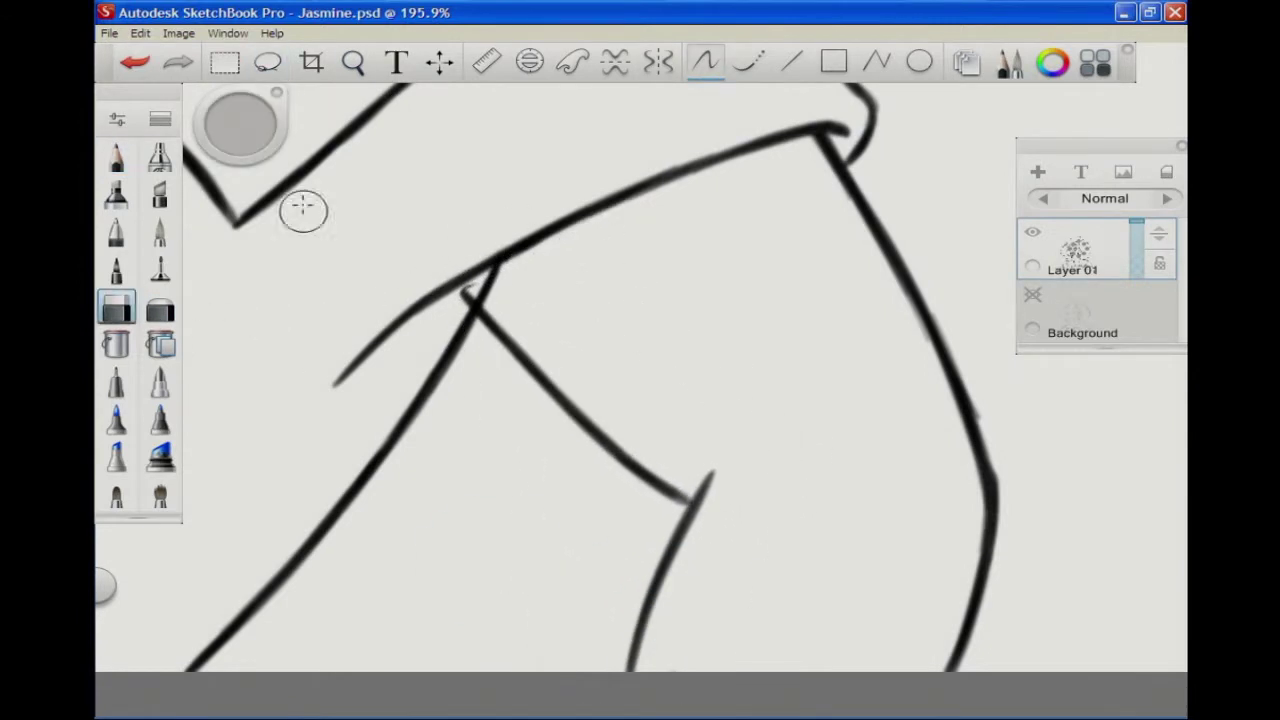
Step: Duplicate Layer 01 twice and hide every layer except the topmost copy
key(Home)
click(1049, 232)
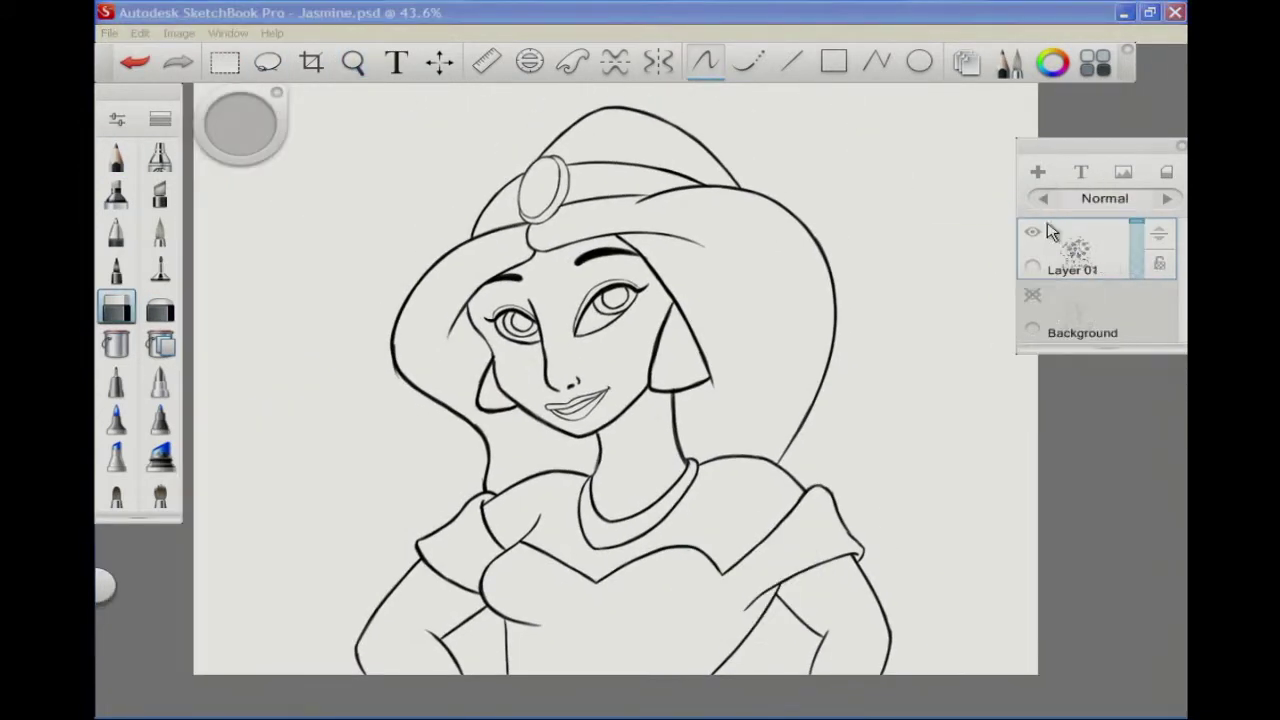
click(1034, 370)
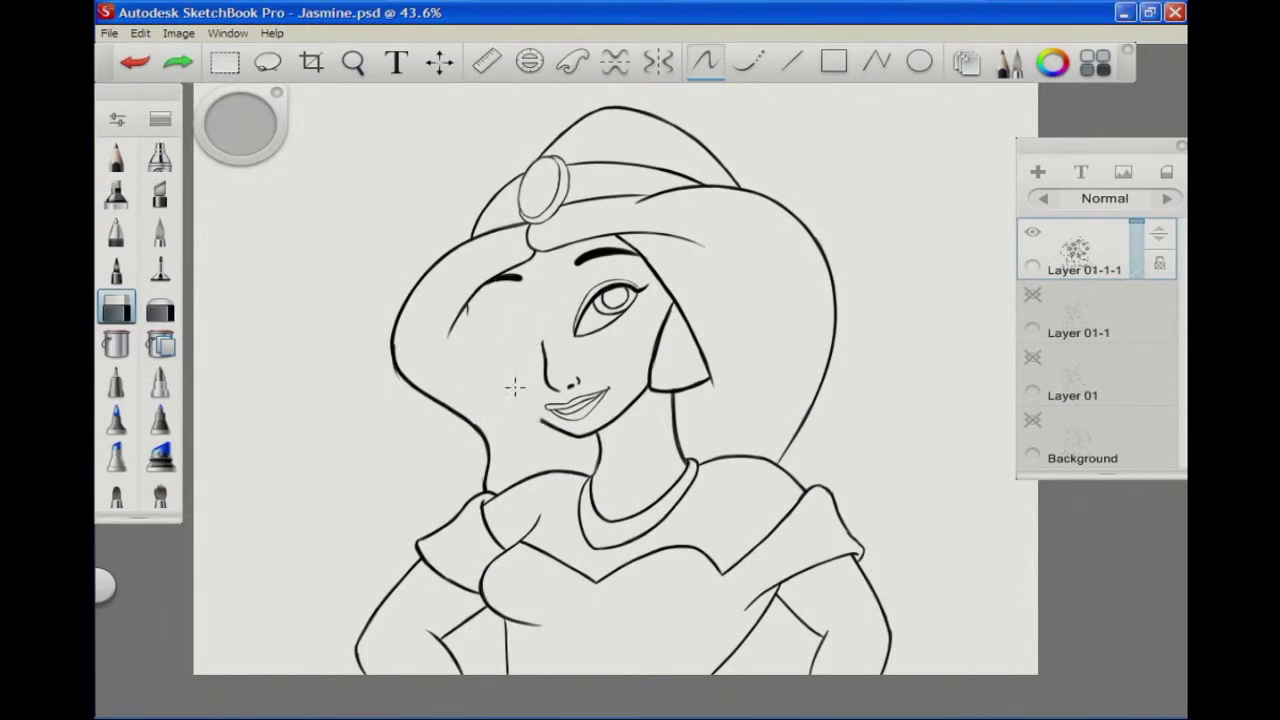
Step: Erase the face, eyebrows and body from Layer 01-1-1, leaving only the hair and headdress lines
mouse_move(515, 387)
mouse_down()
mouse_move(691, 380)
mouse_move(420, 543)
mouse_move(723, 483)
mouse_move(689, 604)
mouse_up()
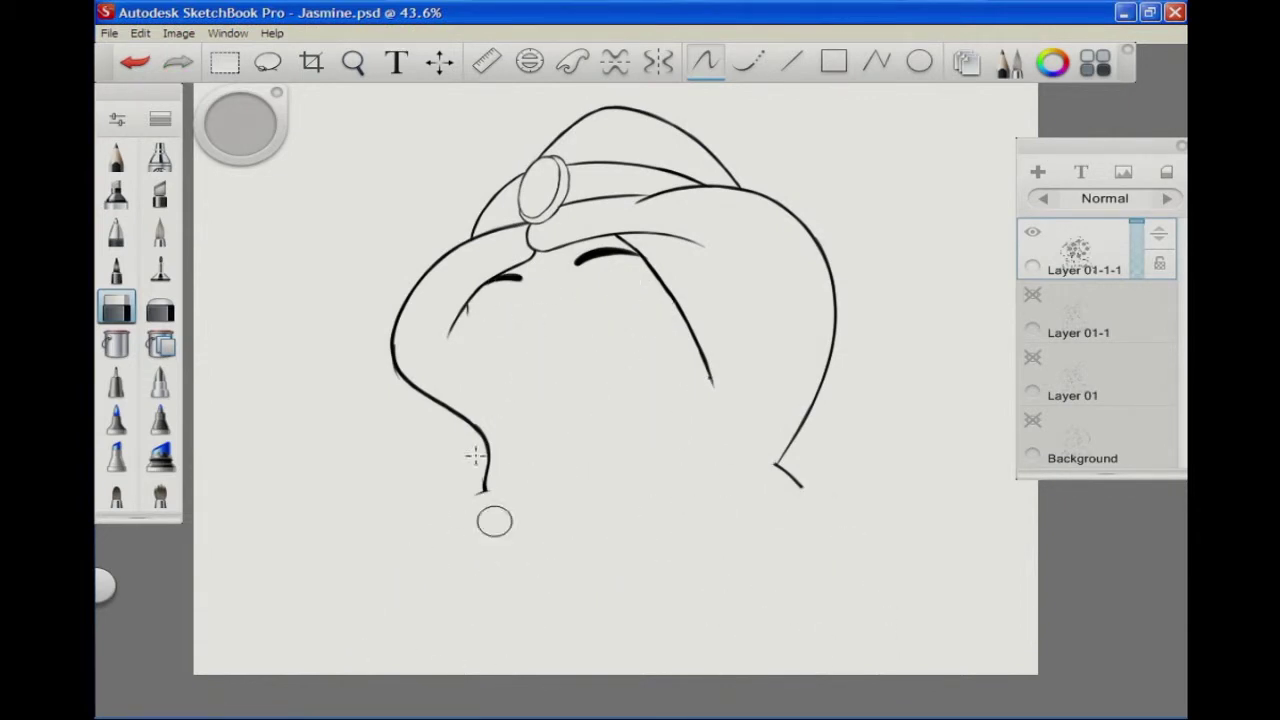
scroll(531, 453, up, 5)
drag(375, 568, 563, 432)
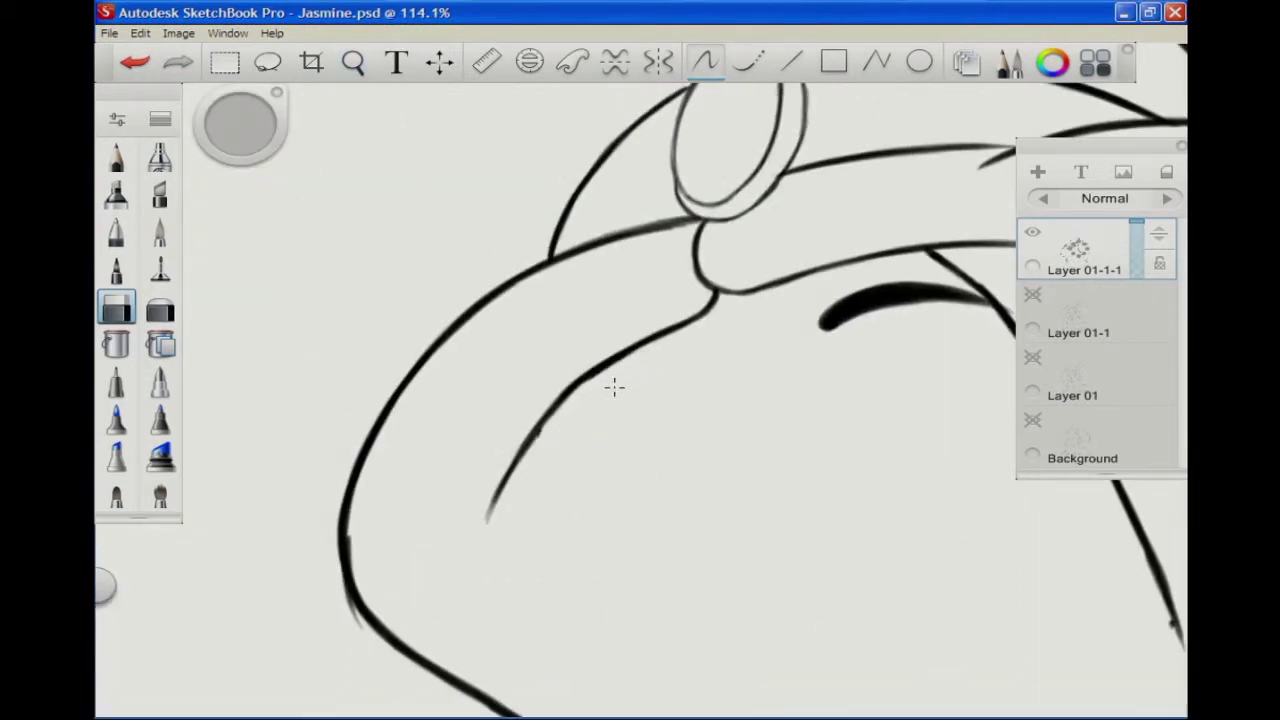
drag(407, 461, 494, 363)
drag(480, 545, 470, 405)
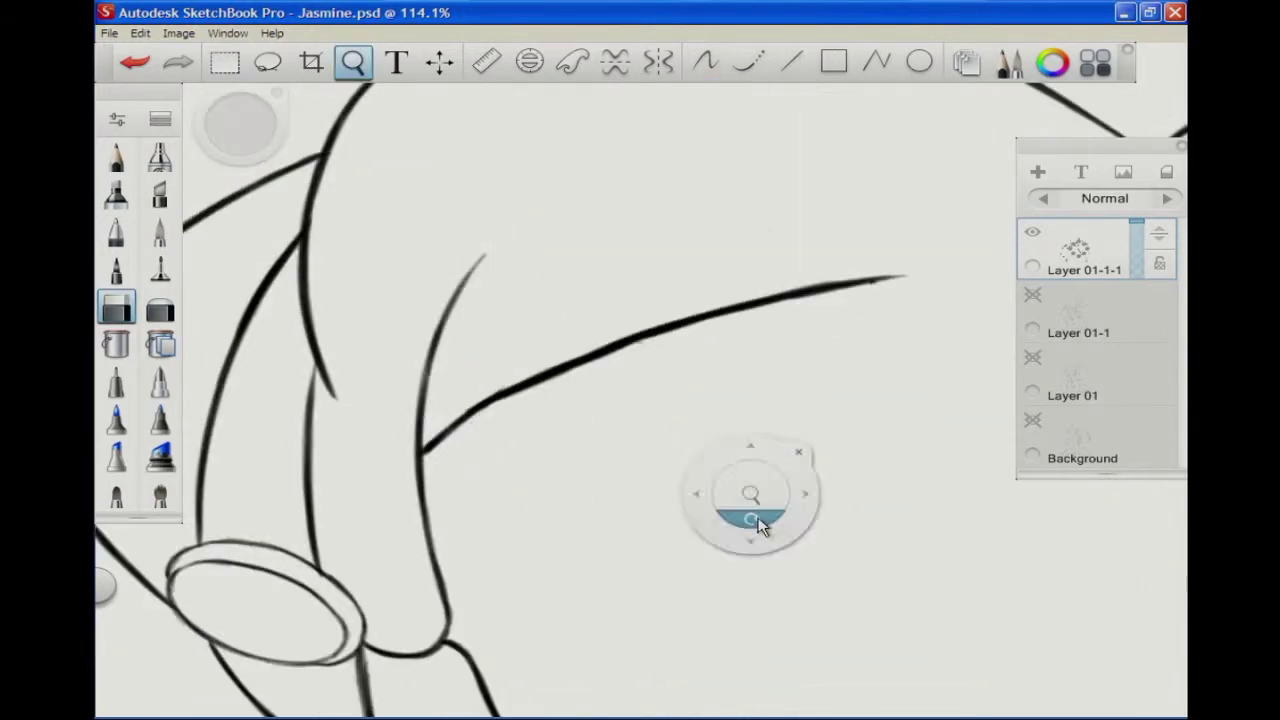
Step: Show Layer 01-1 and erase its hair and headdress lines, using the faded top layer as a guide
scroll(849, 390, up, 4)
scroll(849, 390, down, 6)
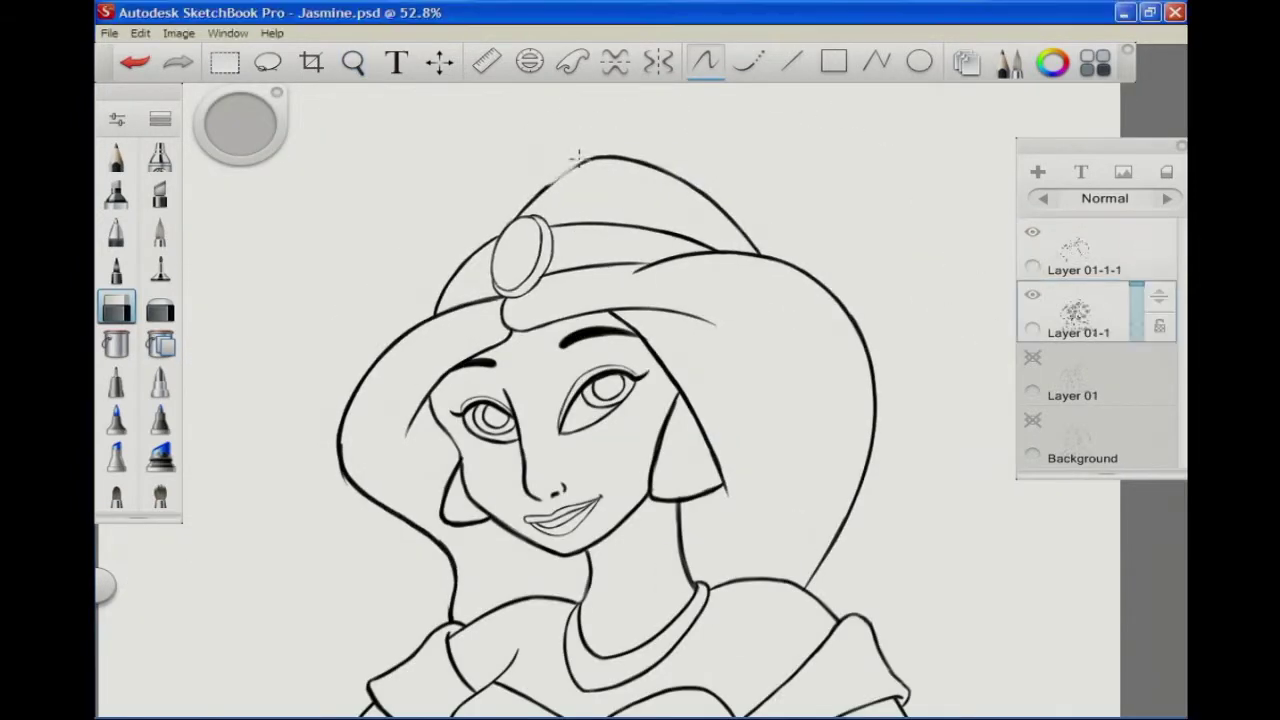
key(ctrl+z)
key(ctrl+z)
key(ctrl+z)
key(ctrl+z)
key(ctrl+z)
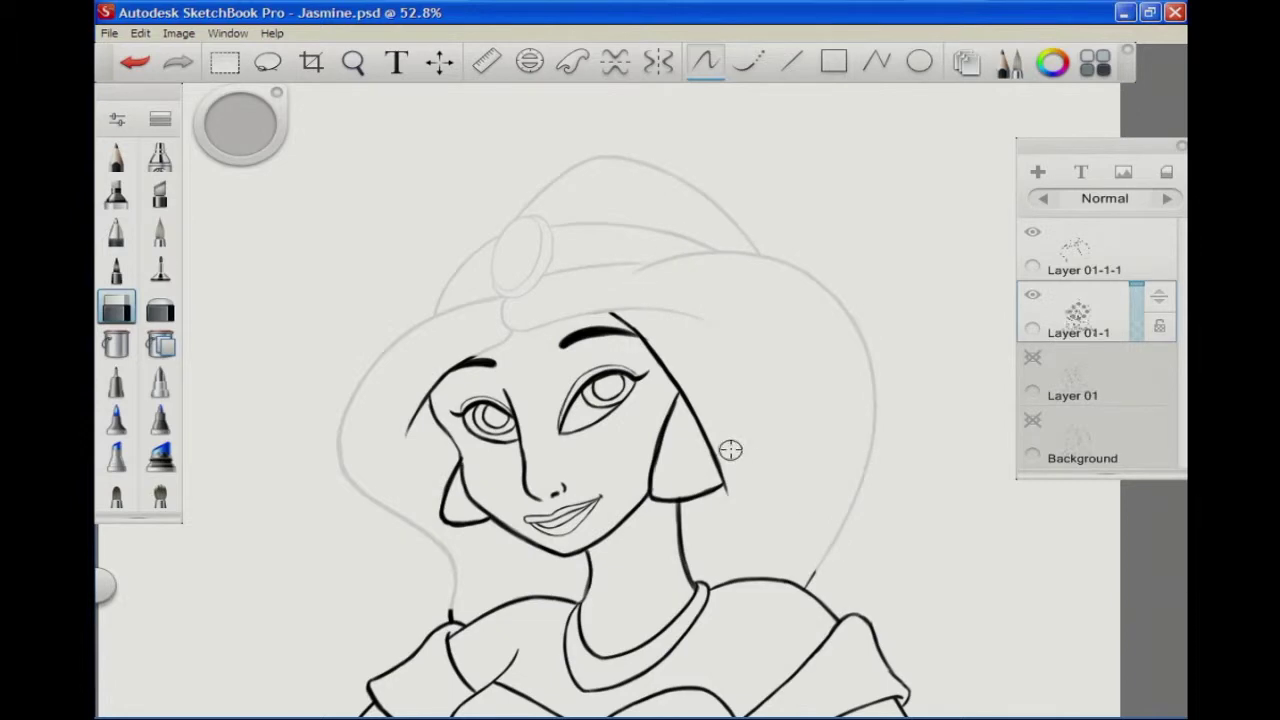
Step: Erase the sleeve, bust, waist and neckline lines of the dress from Layer 01-1
scroll(690, 406, up, 5)
drag(380, 651, 643, 620)
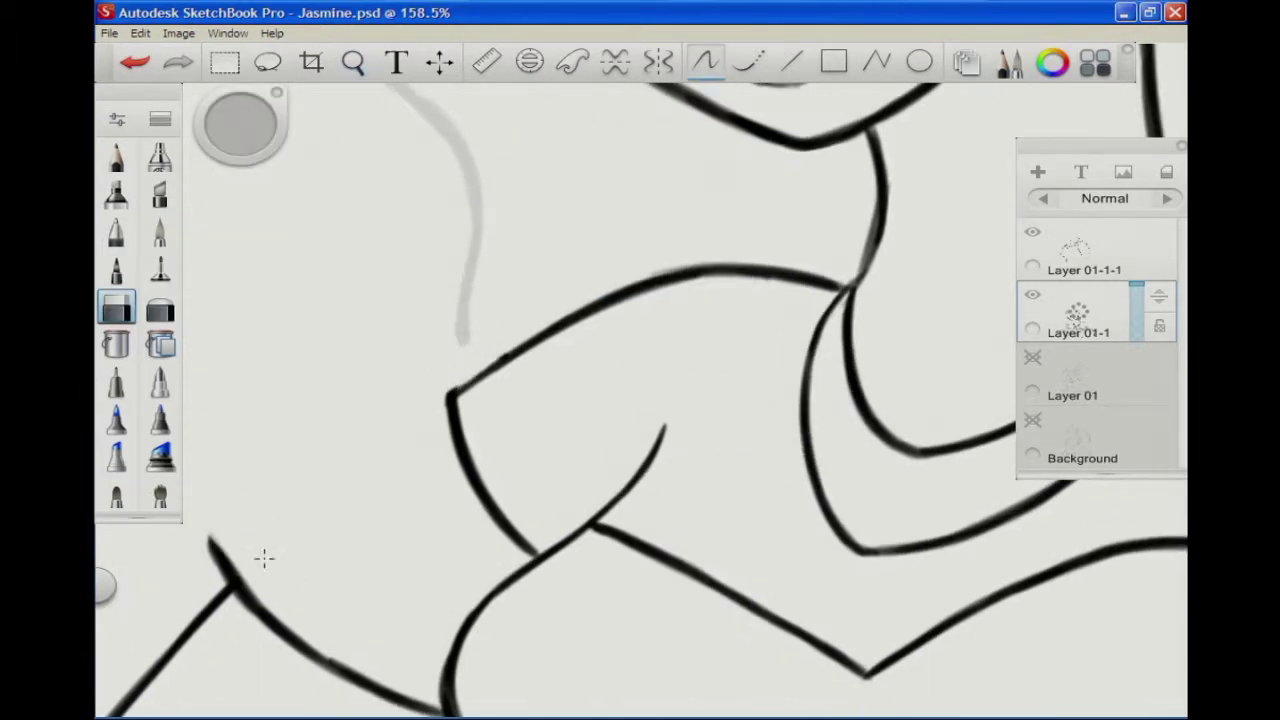
key(space)
mouse_move(745, 428)
mouse_down()
mouse_move(318, 210)
mouse_move(446, 383)
mouse_move(315, 489)
mouse_move(414, 491)
mouse_up()
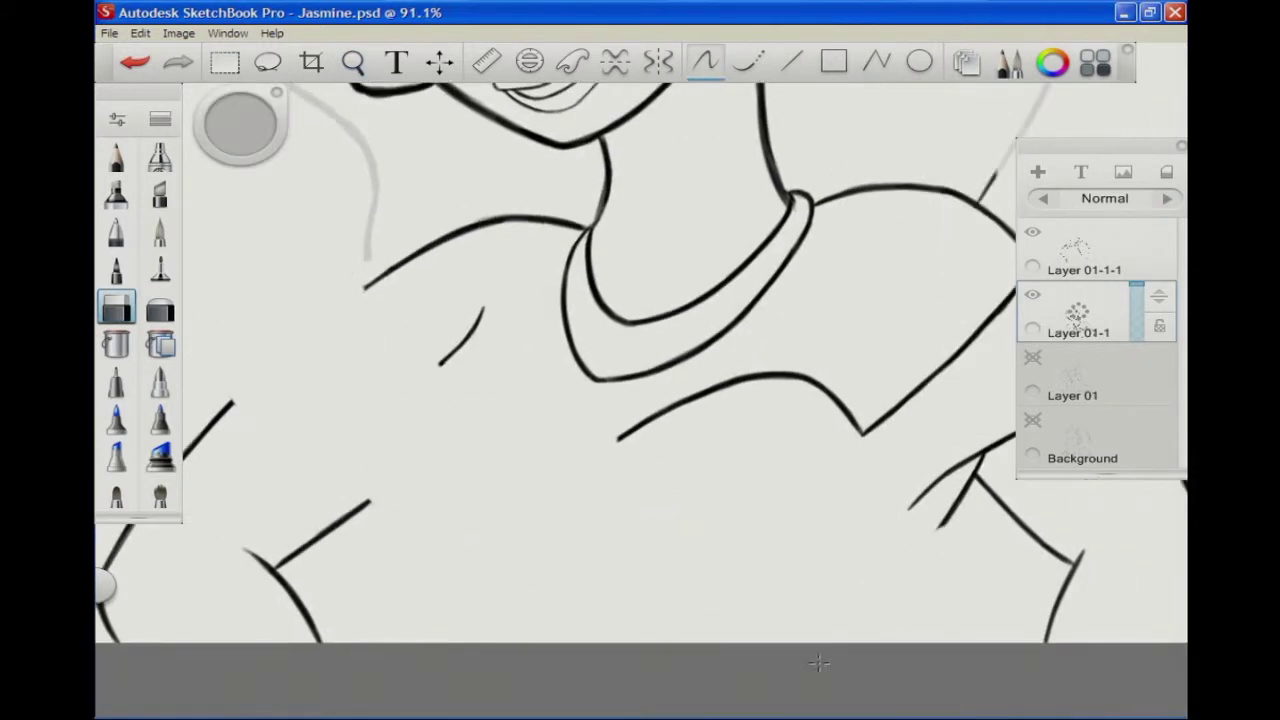
key(space)
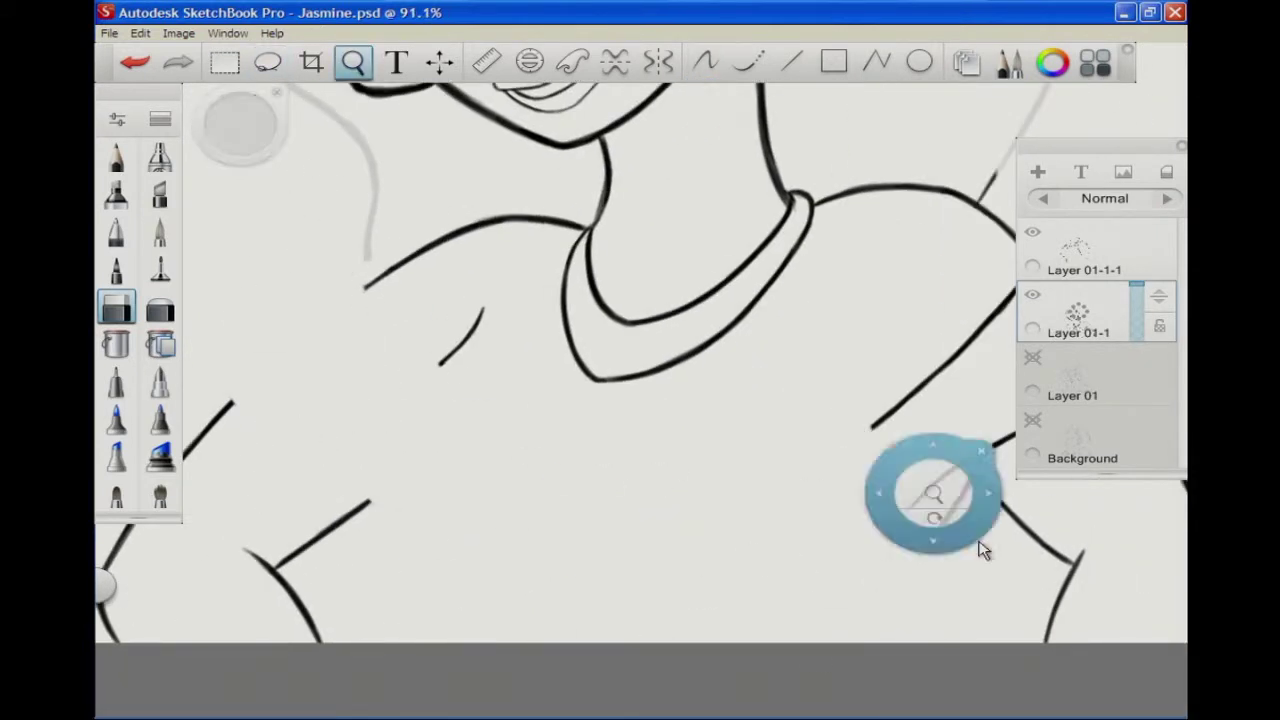
mouse_move(628, 168)
mouse_down()
mouse_move(720, 257)
mouse_move(843, 431)
mouse_move(568, 514)
mouse_up()
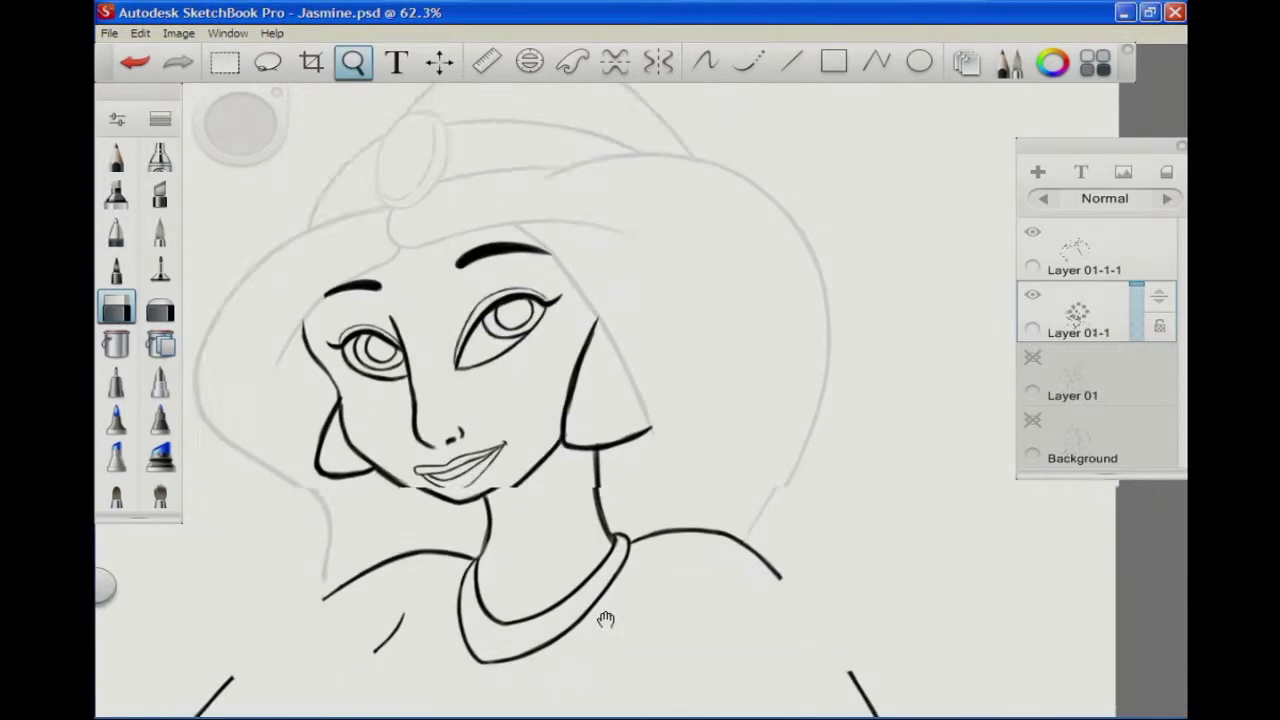
Step: Show Layer 01 and erase its shoulder, neck and arm lines, leaving the dress outline
key(space)
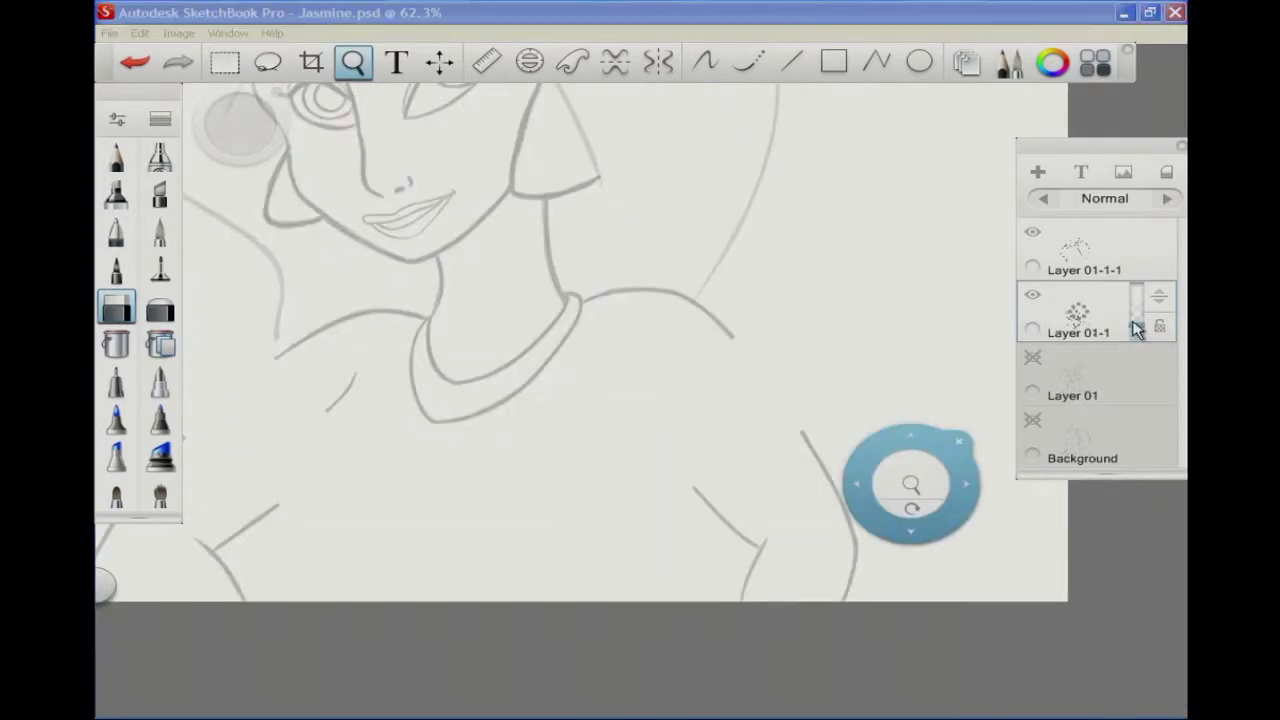
scroll(808, 495, up, 5)
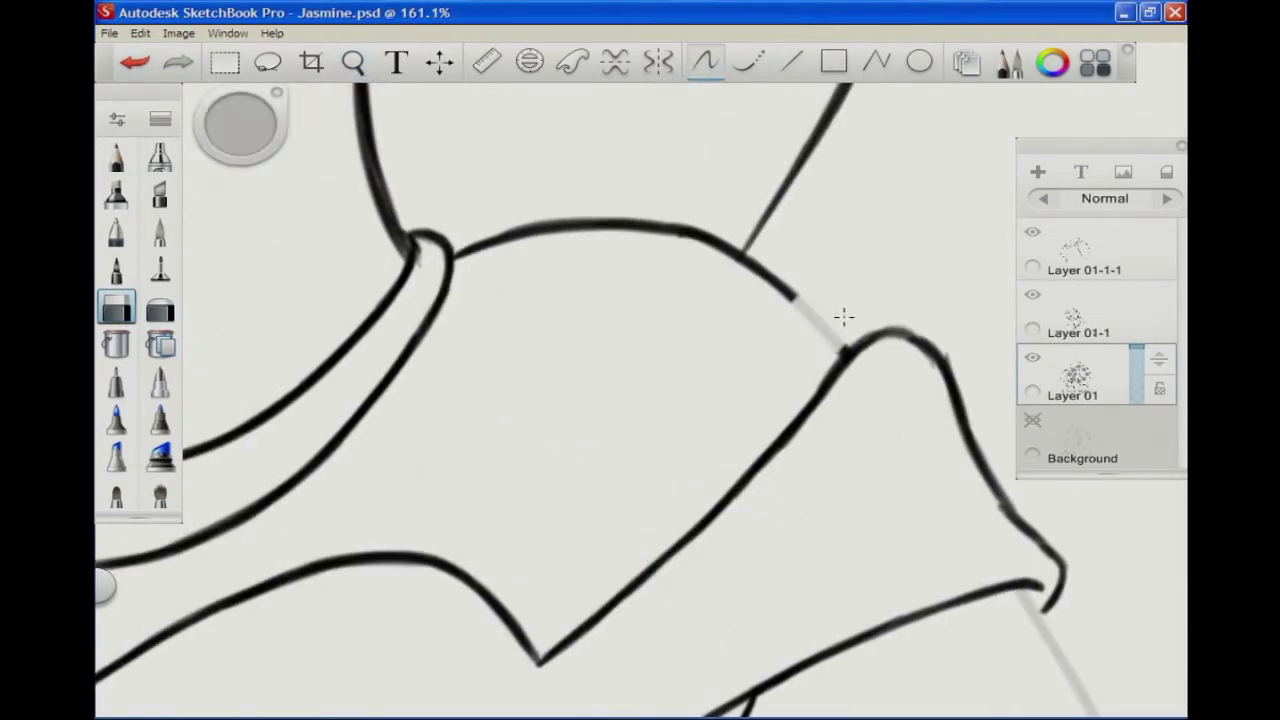
drag(843, 314, 428, 243)
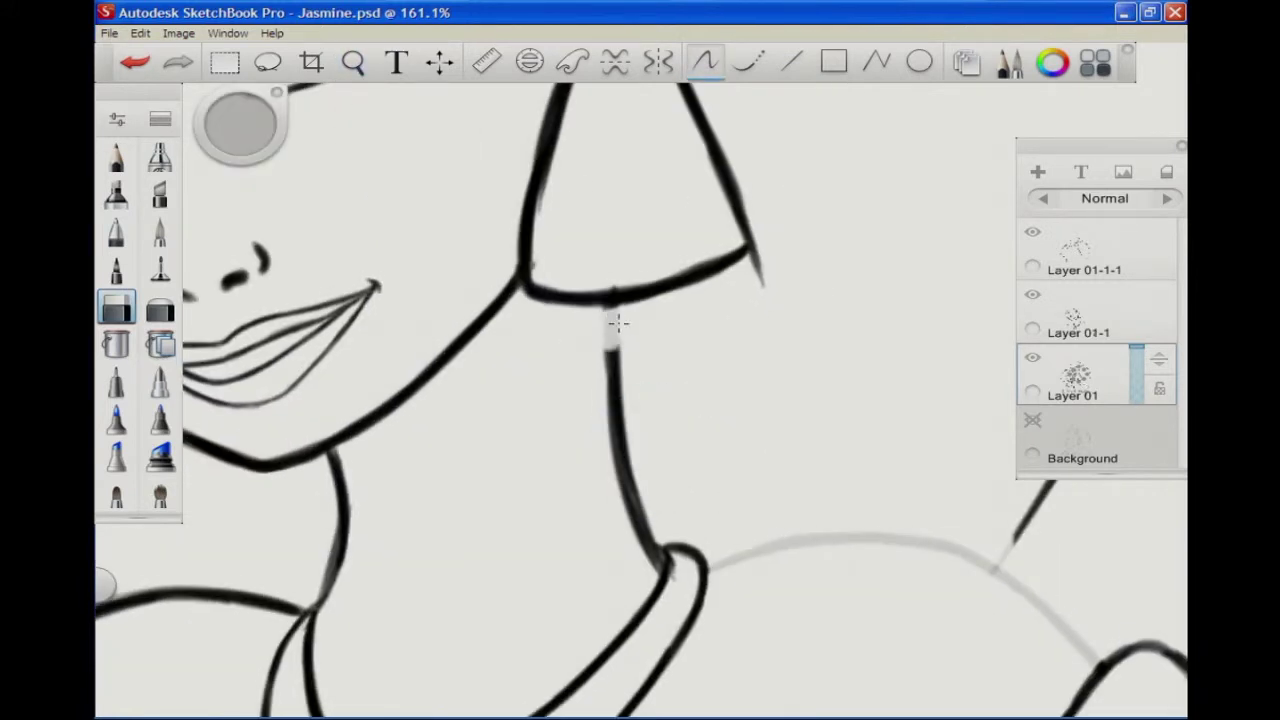
drag(617, 320, 357, 537)
drag(357, 537, 340, 465)
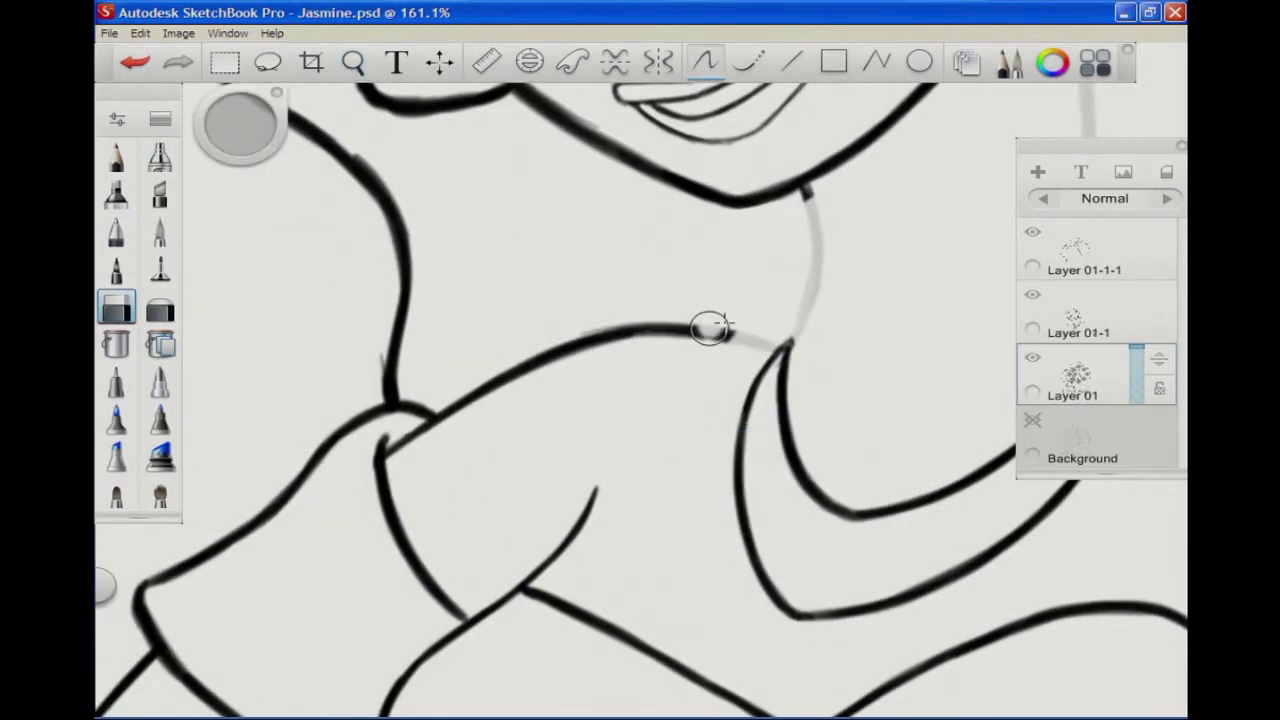
mouse_move(709, 329)
mouse_down()
mouse_move(406, 443)
mouse_move(397, 233)
mouse_up()
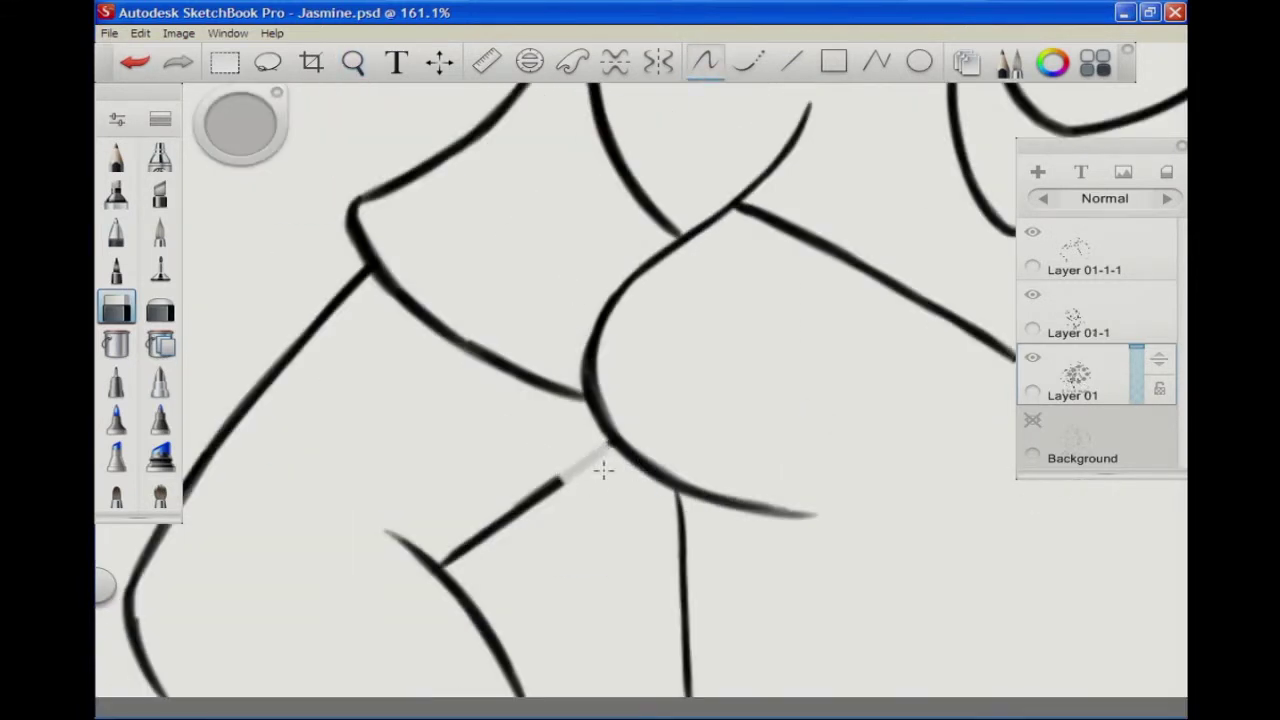
drag(603, 466, 366, 300)
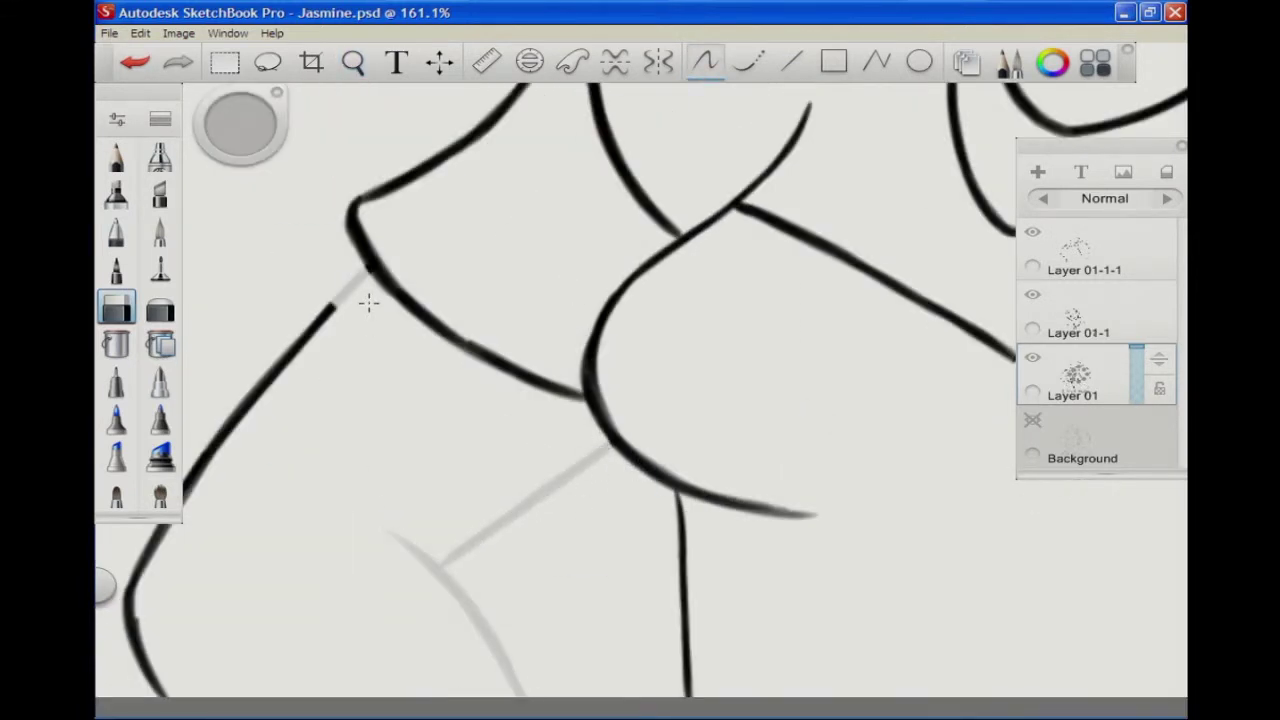
Step: Lasso the head and hair on Layer 01, delete them, and erase the leftover armpit line beside the bodice
scroll(306, 431, down, 5)
scroll(670, 618, down, 3)
drag(260, 560, 430, 470)
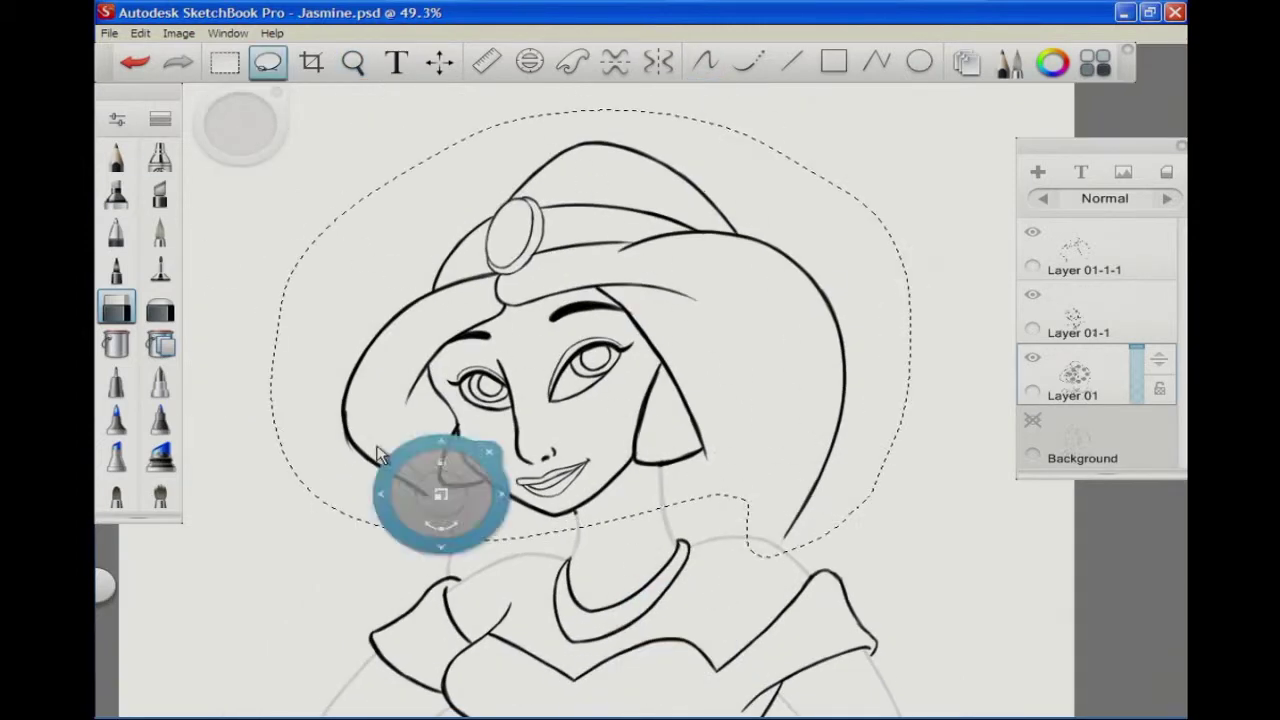
key(Delete)
click(116, 157)
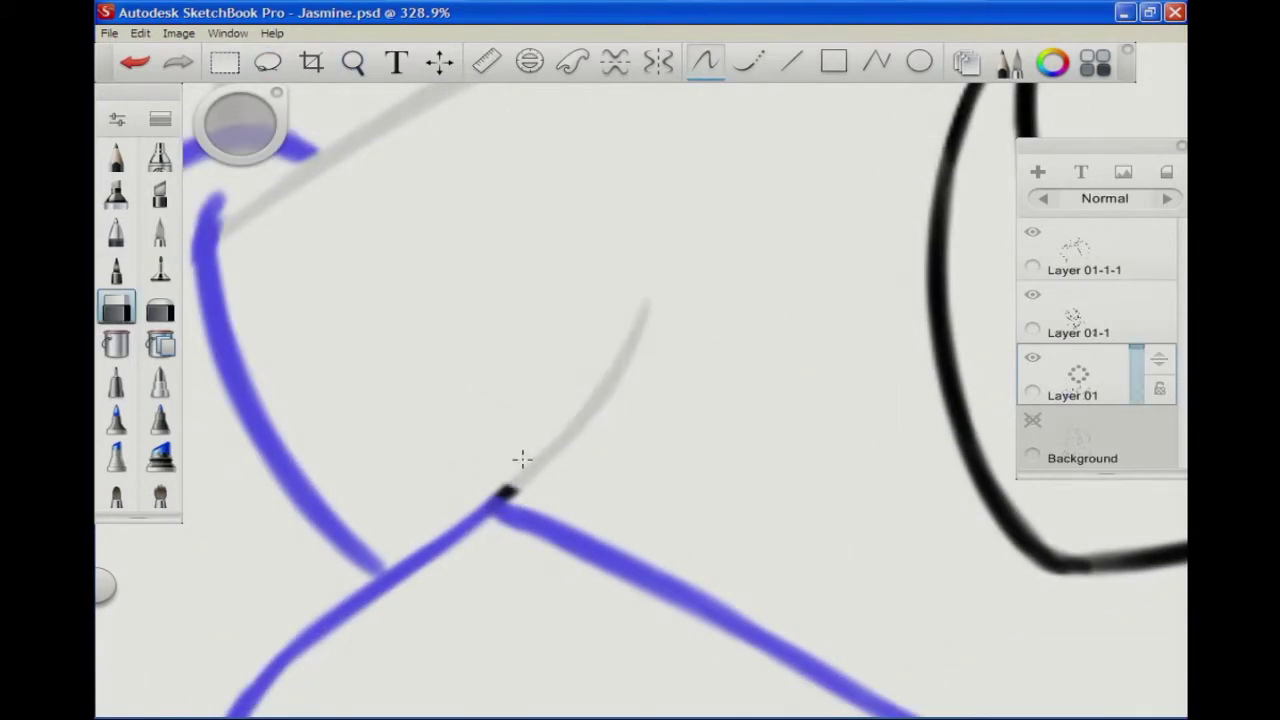
drag(543, 463, 731, 563)
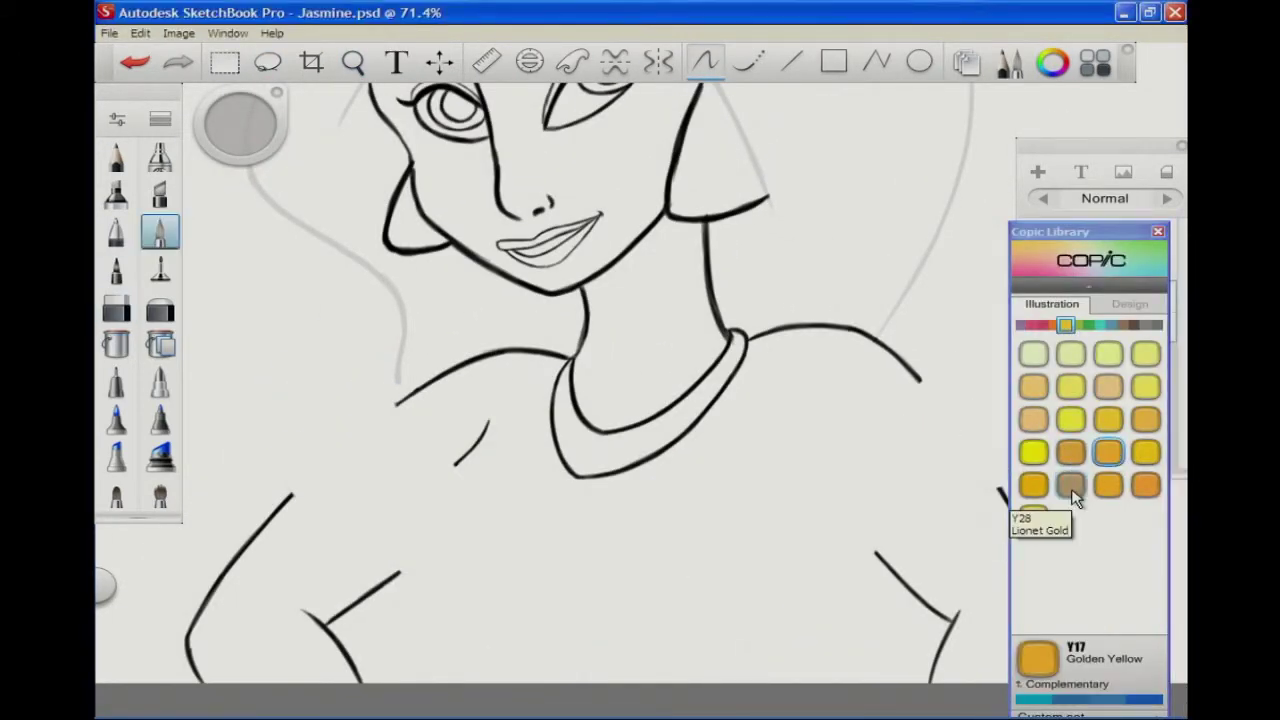
Step: Recolour the face, neck, shoulder and arm lines on Layer 01-1 with Copic Y28 Lionet Gold, keeping its transparency locked
click(1070, 487)
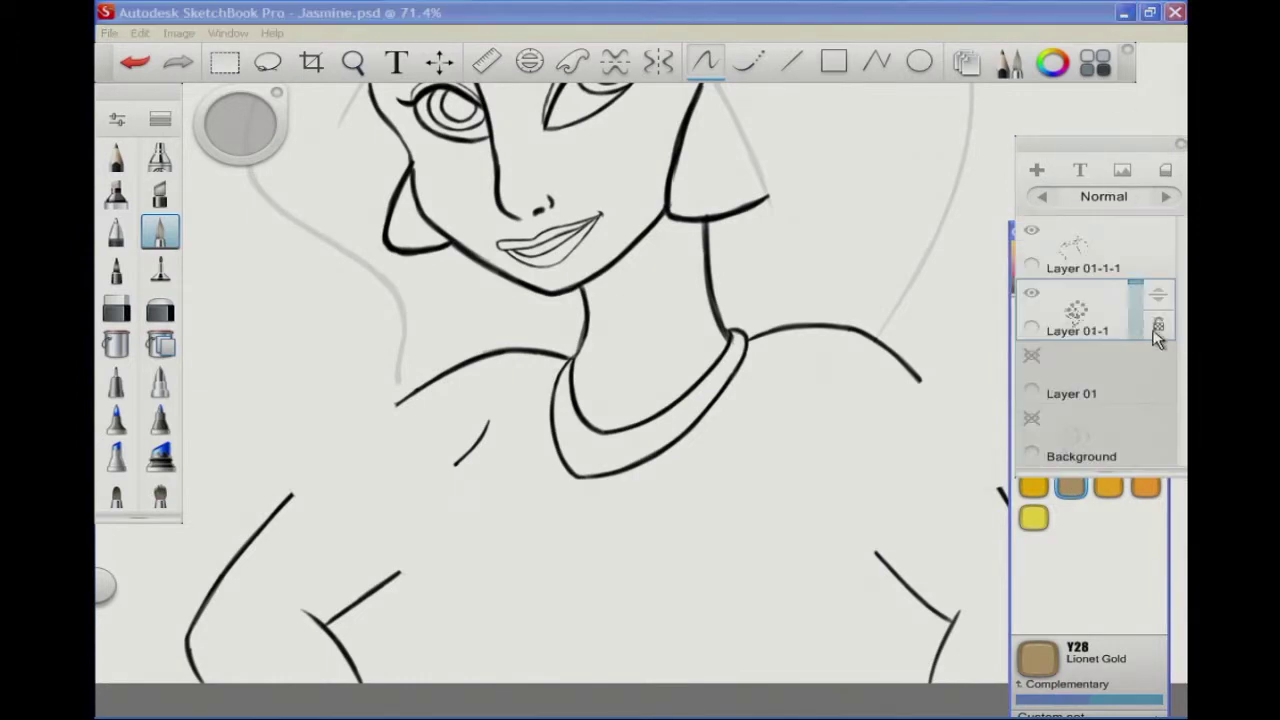
drag(396, 403, 570, 352)
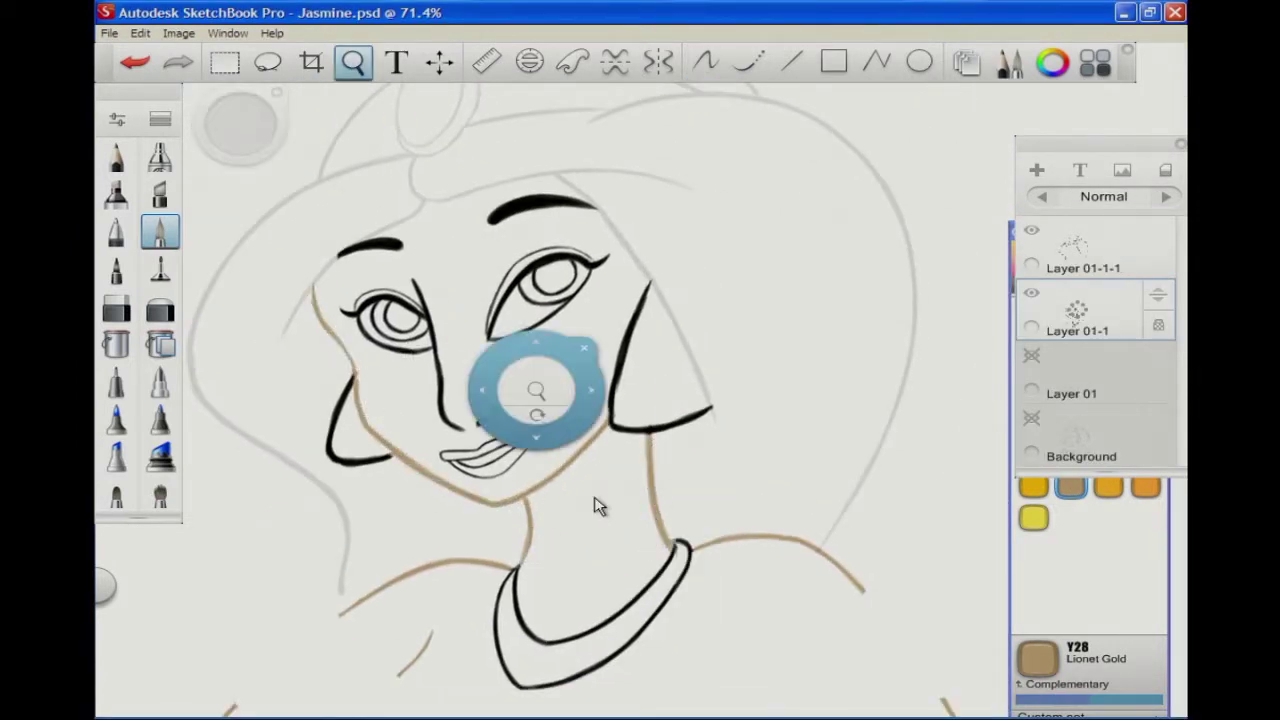
click(355, 63)
drag(443, 318, 560, 535)
mouse_move(440, 325)
mouse_down()
mouse_move(737, 509)
mouse_move(795, 519)
mouse_move(790, 480)
mouse_up()
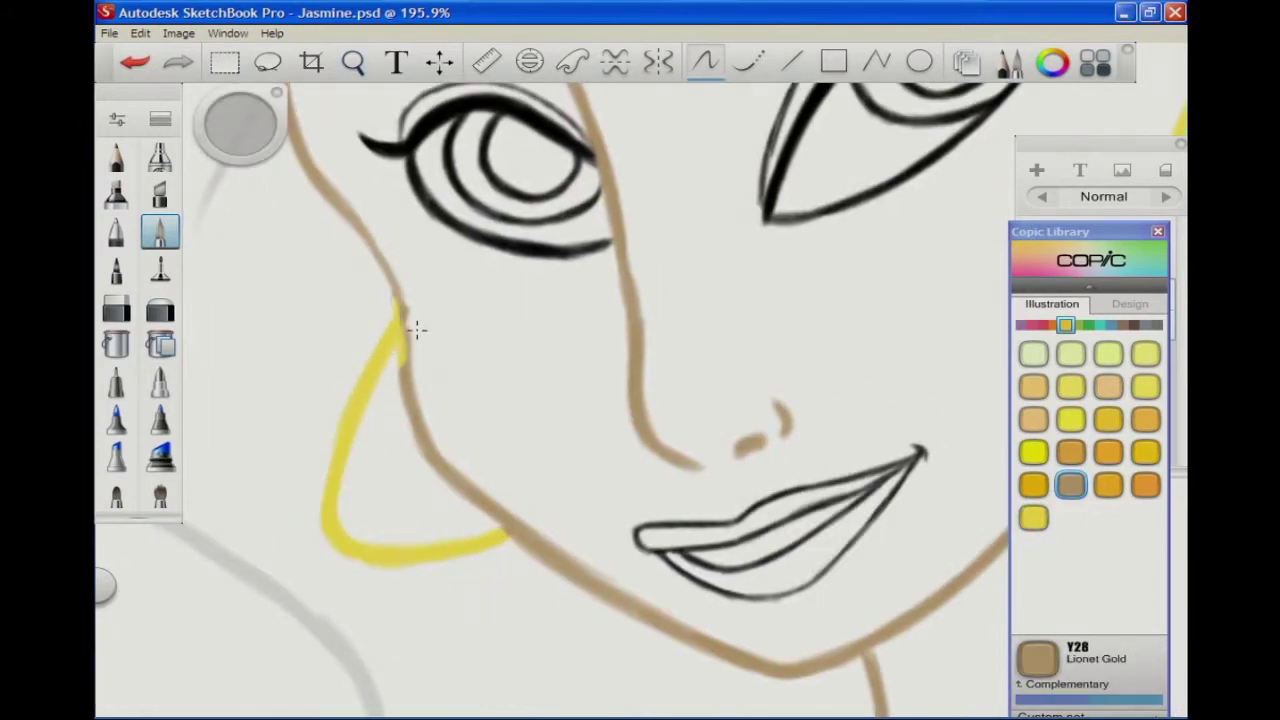
Step: Recolour the lip lines on Layer 01-1 with Copic R08 Vermilion
key(space)
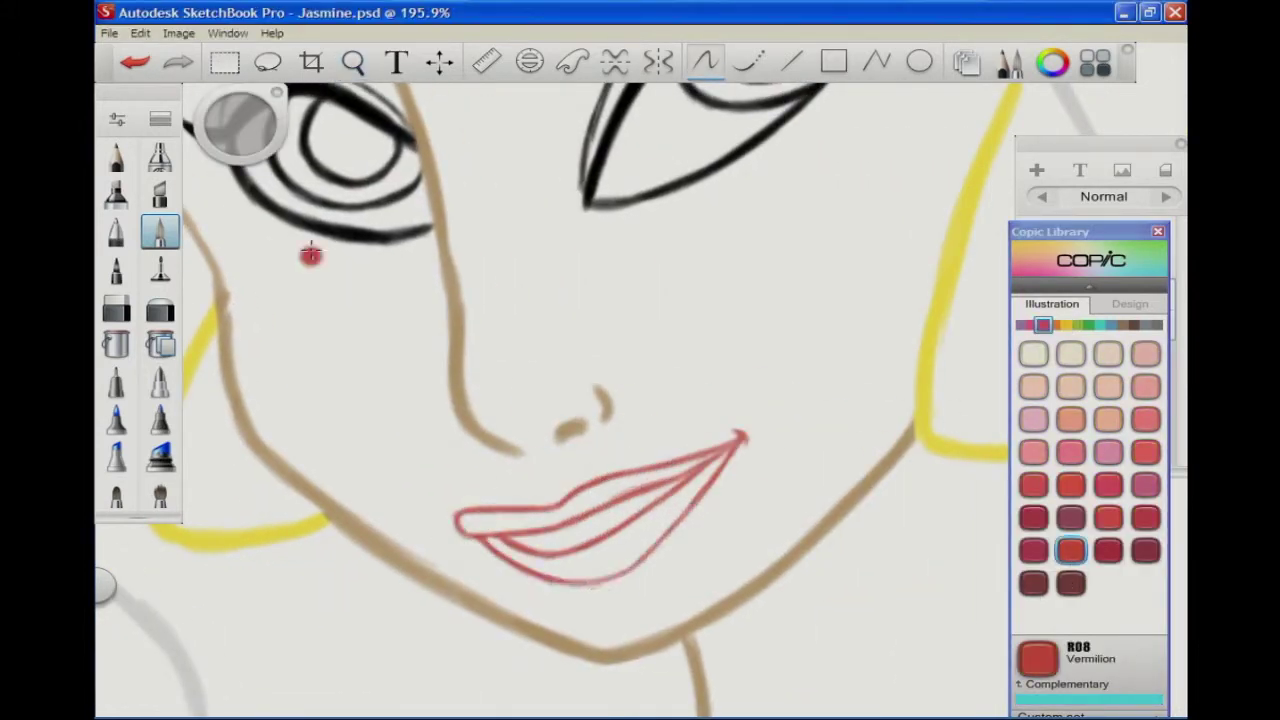
drag(571, 500, 663, 543)
drag(556, 259, 556, 459)
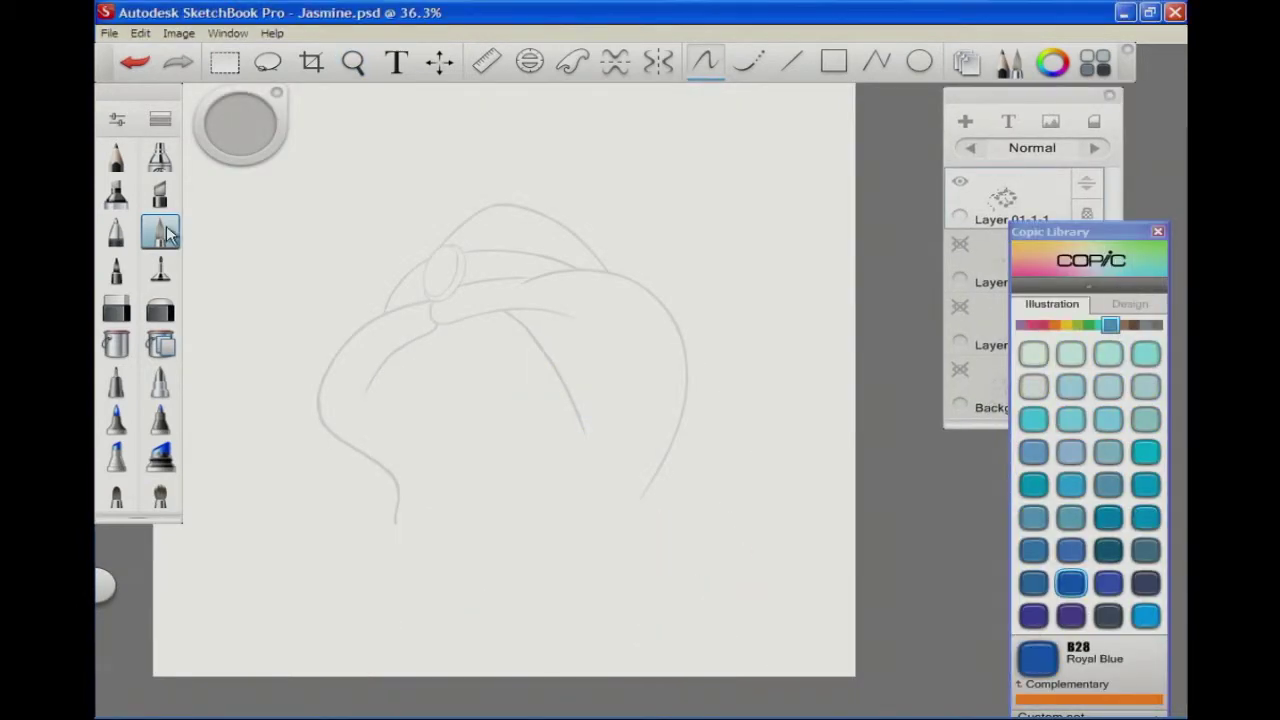
Step: Recolour the hair and headdress lines on Layer 01-1-1 with B28 Royal Blue and the jewel's outer rim with FY1 fluorescent yellow
click(162, 232)
click(1054, 194)
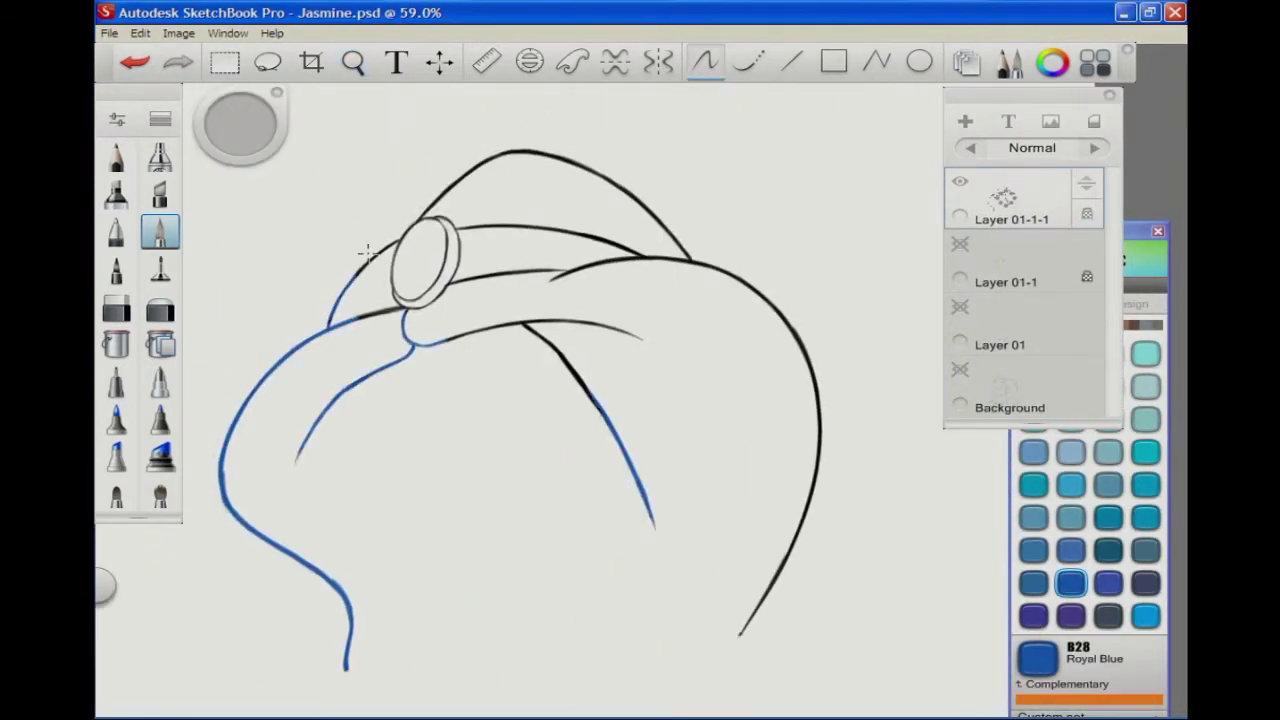
drag(731, 508, 726, 571)
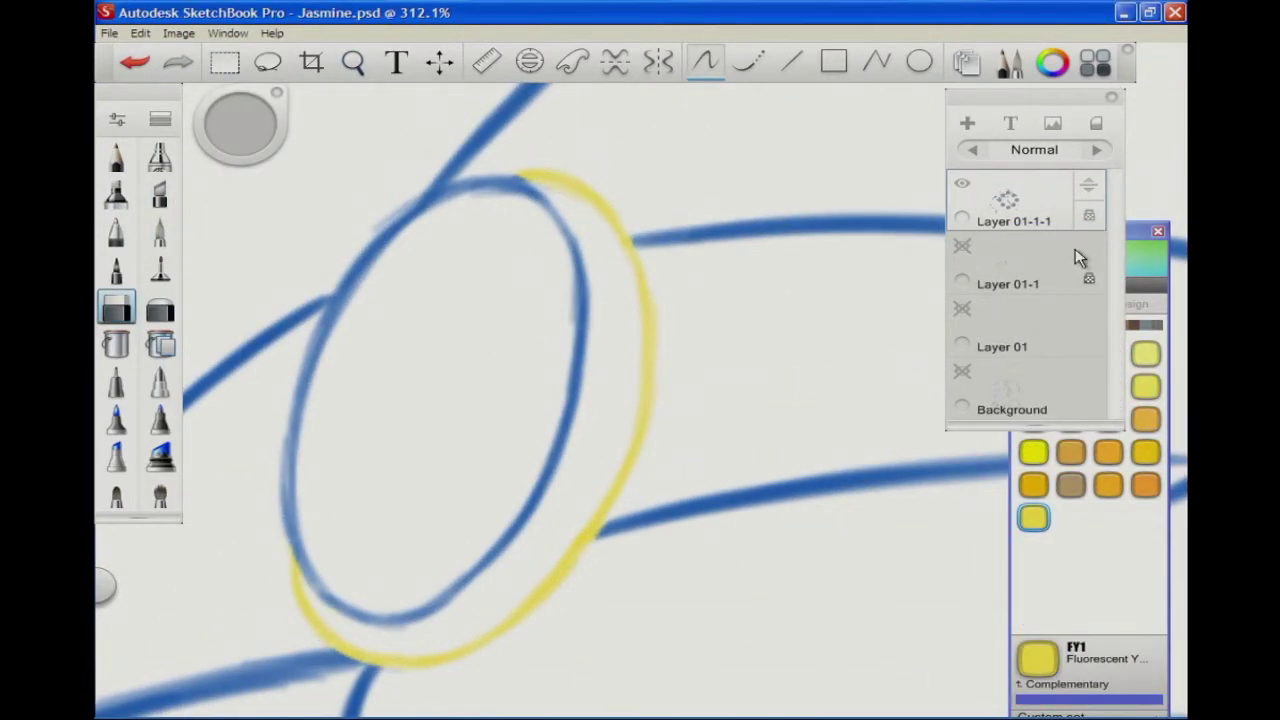
drag(451, 271, 597, 477)
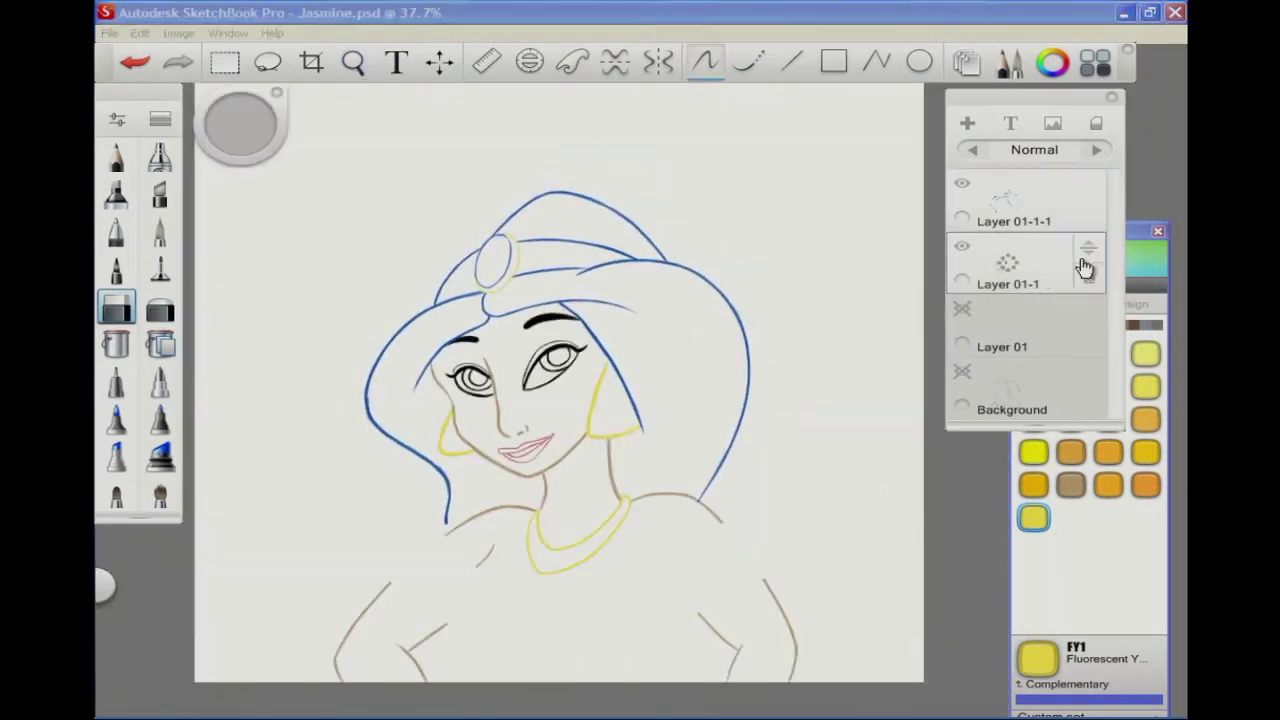
Step: Show the skin and dress line layers with the hair, and add a new layer beneath Layer 01
click(1073, 300)
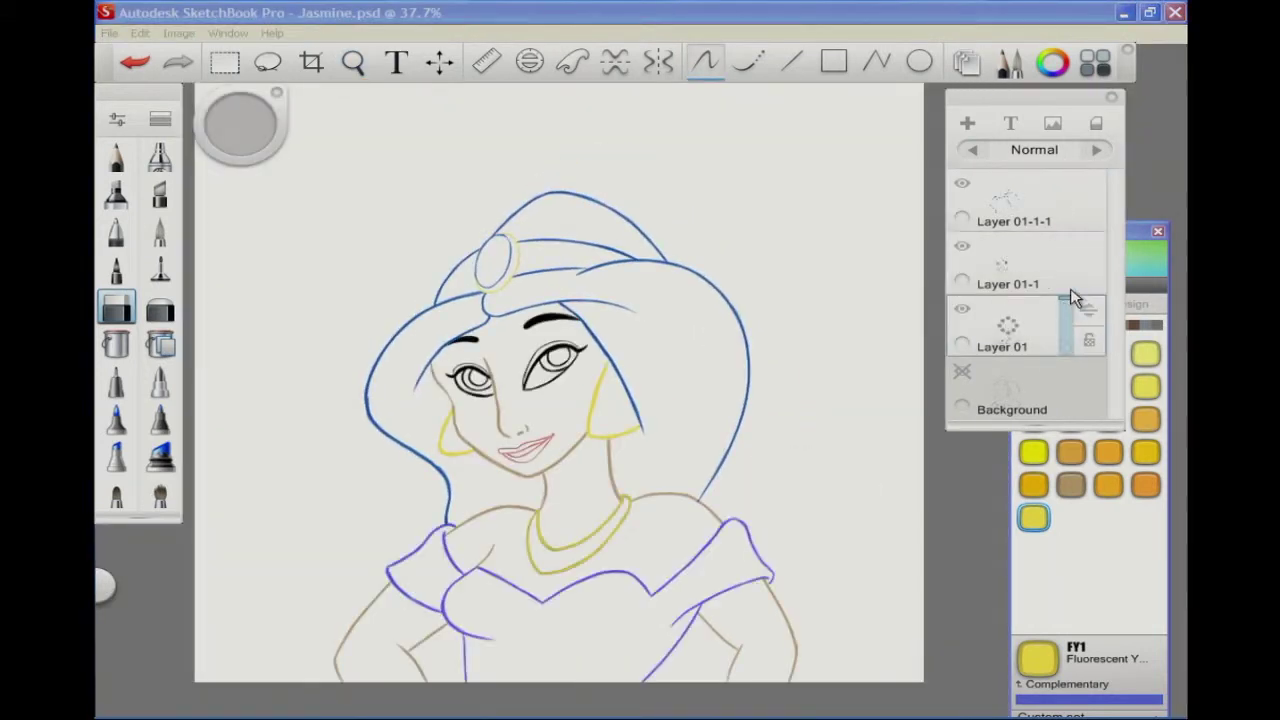
click(1125, 350)
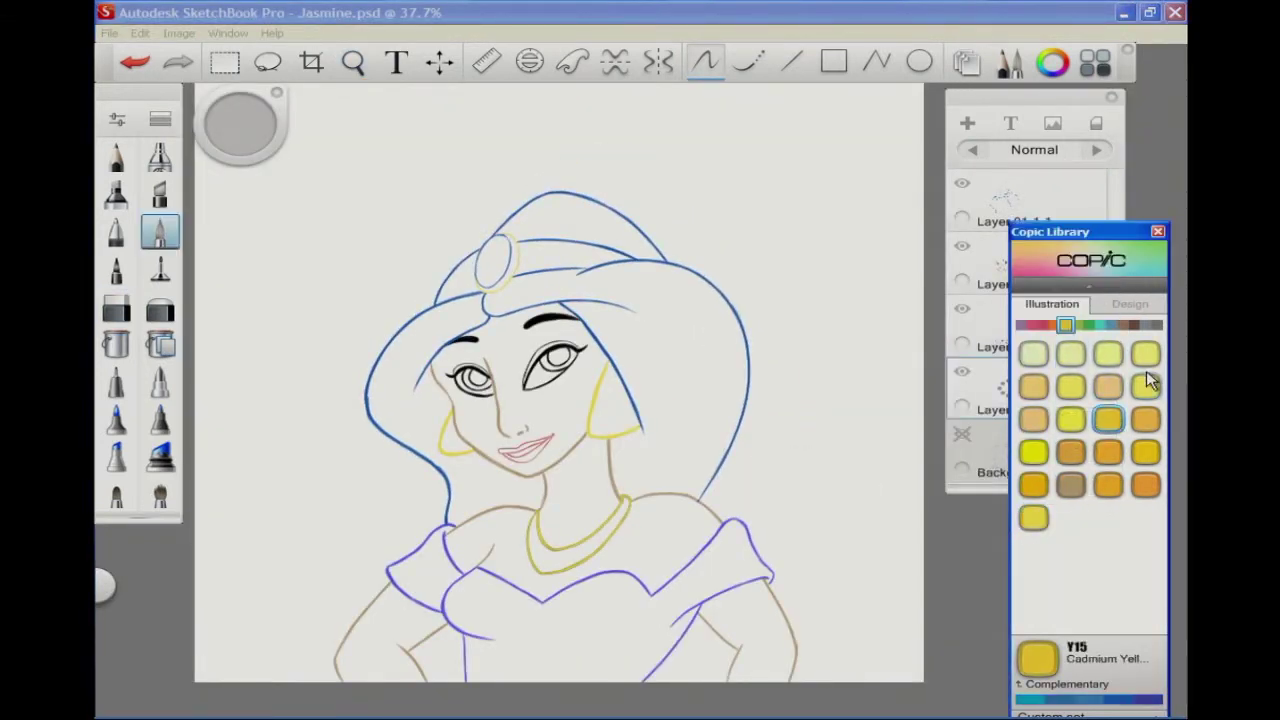
scroll(1157, 378, up, 1)
Step: Try filling the arm on the image's left side with Copic YR02 Light Orange on the new layer
click(1040, 458)
drag(390, 625, 365, 665)
drag(366, 357, 460, 300)
click(1070, 418)
drag(330, 450, 310, 647)
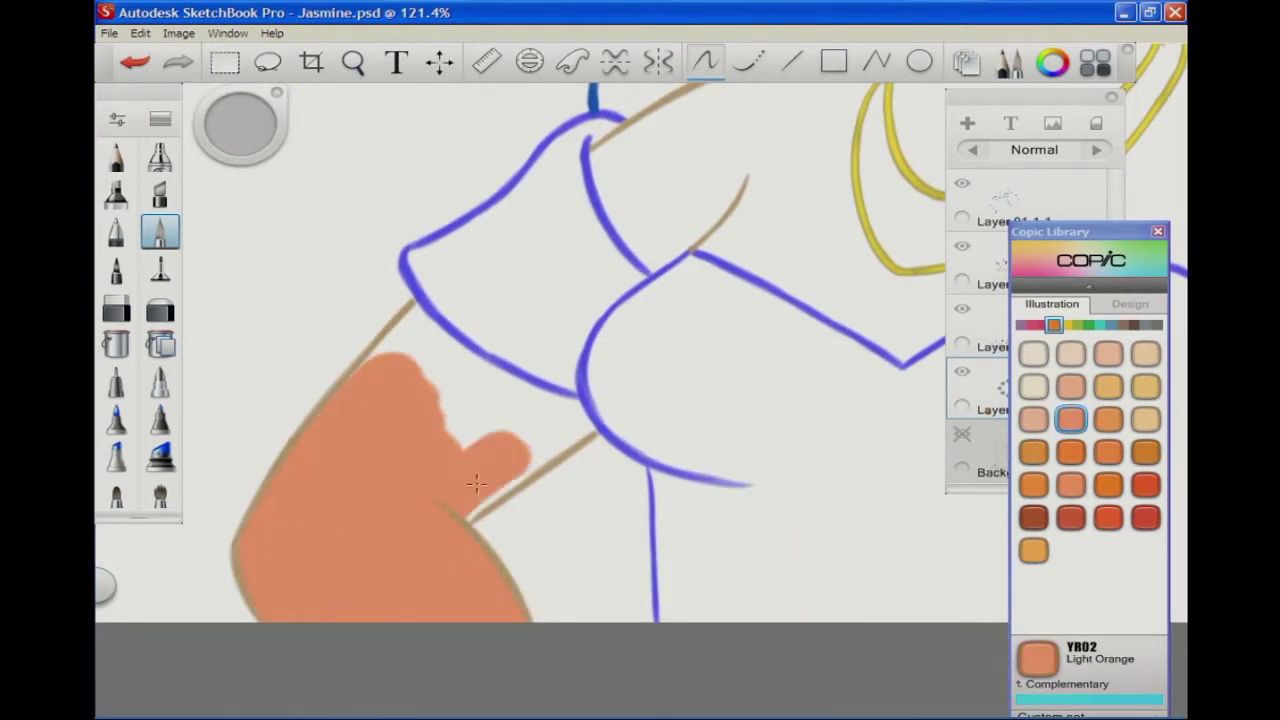
drag(467, 470, 522, 452)
Step: Fill both arms and the skin along the dress neckline with Copic YR01 Peach Puff on Layer 05
click(1034, 371)
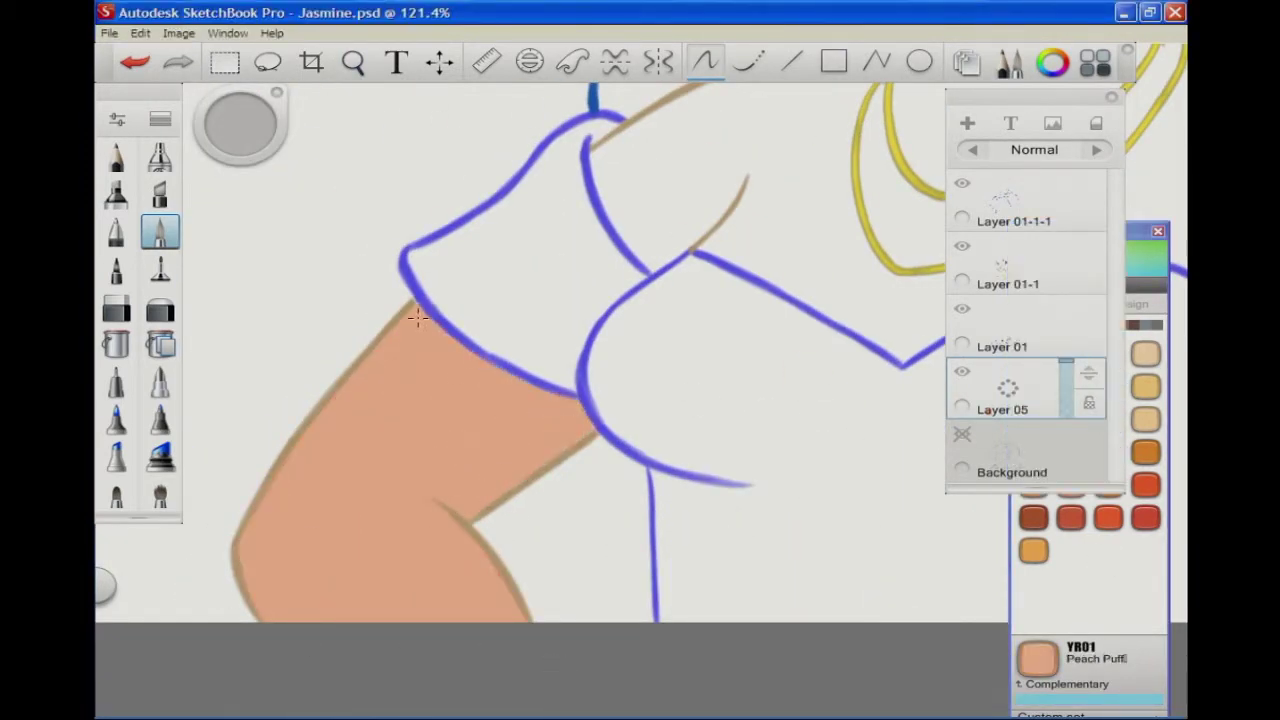
drag(418, 320, 686, 580)
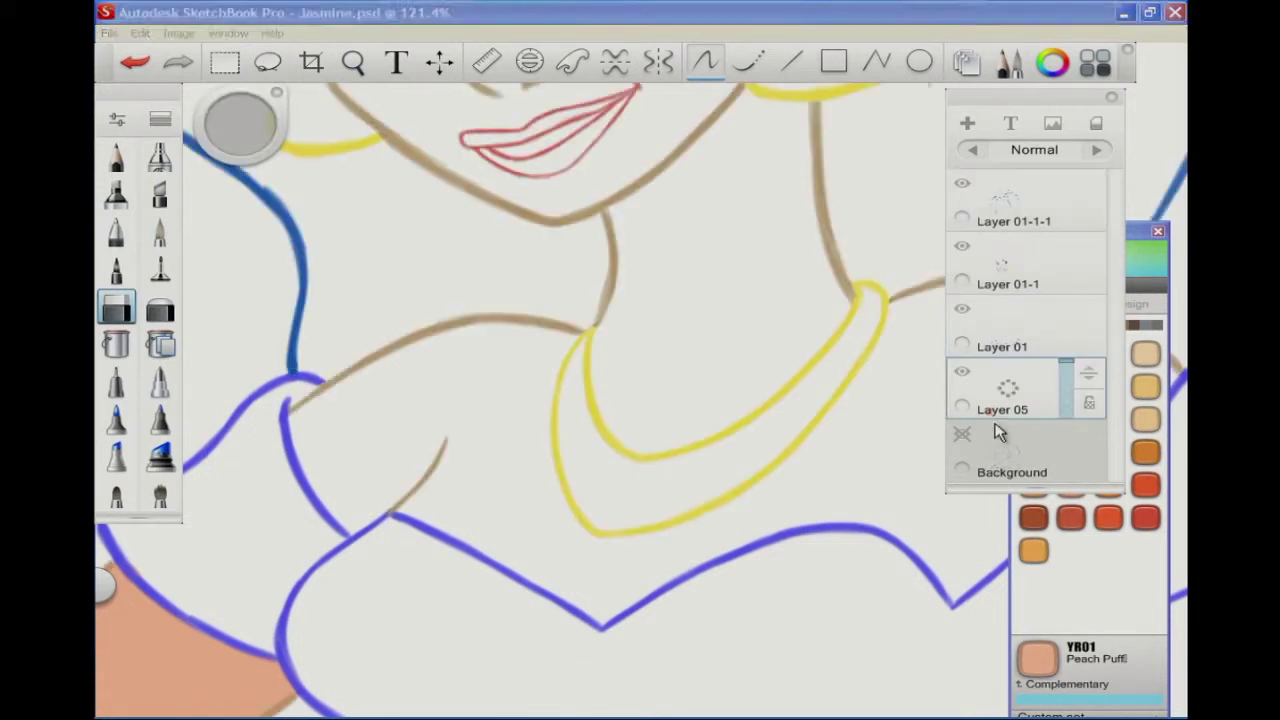
click(160, 230)
mouse_move(300, 410)
mouse_down()
mouse_move(357, 457)
mouse_move(486, 520)
mouse_move(540, 441)
mouse_move(900, 457)
mouse_up()
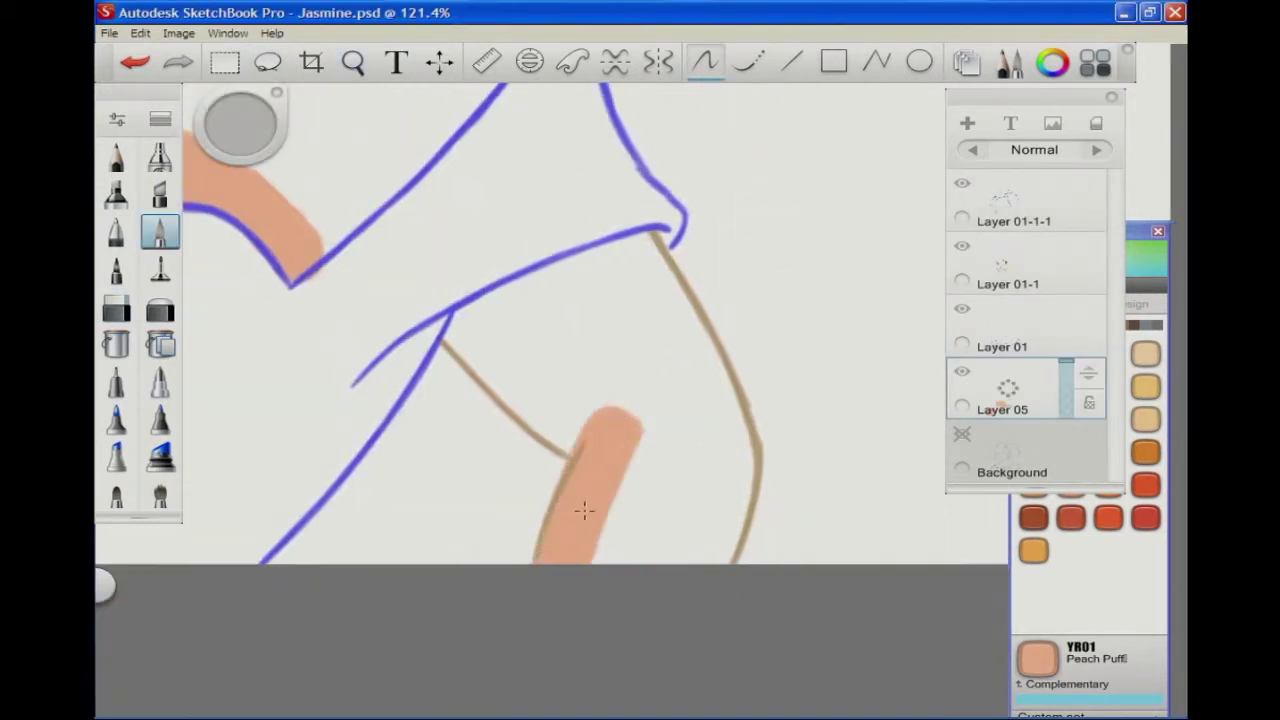
drag(580, 509, 700, 563)
Step: Fill the shoulders, chest, neck and face up to the hairline with YR01 Peach Puff on Layer 05
mouse_move(476, 318)
mouse_down()
mouse_move(635, 249)
mouse_move(654, 289)
mouse_up()
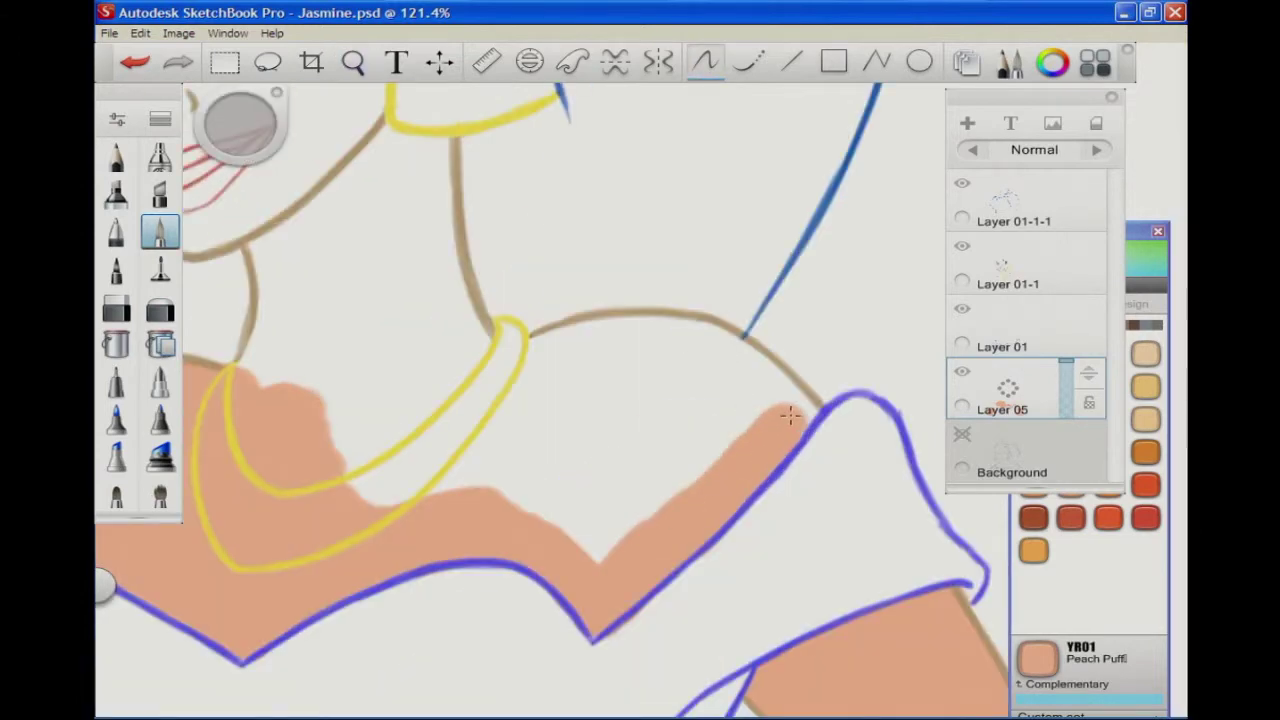
mouse_move(791, 414)
mouse_down()
mouse_move(680, 466)
mouse_move(429, 234)
mouse_move(357, 210)
mouse_up()
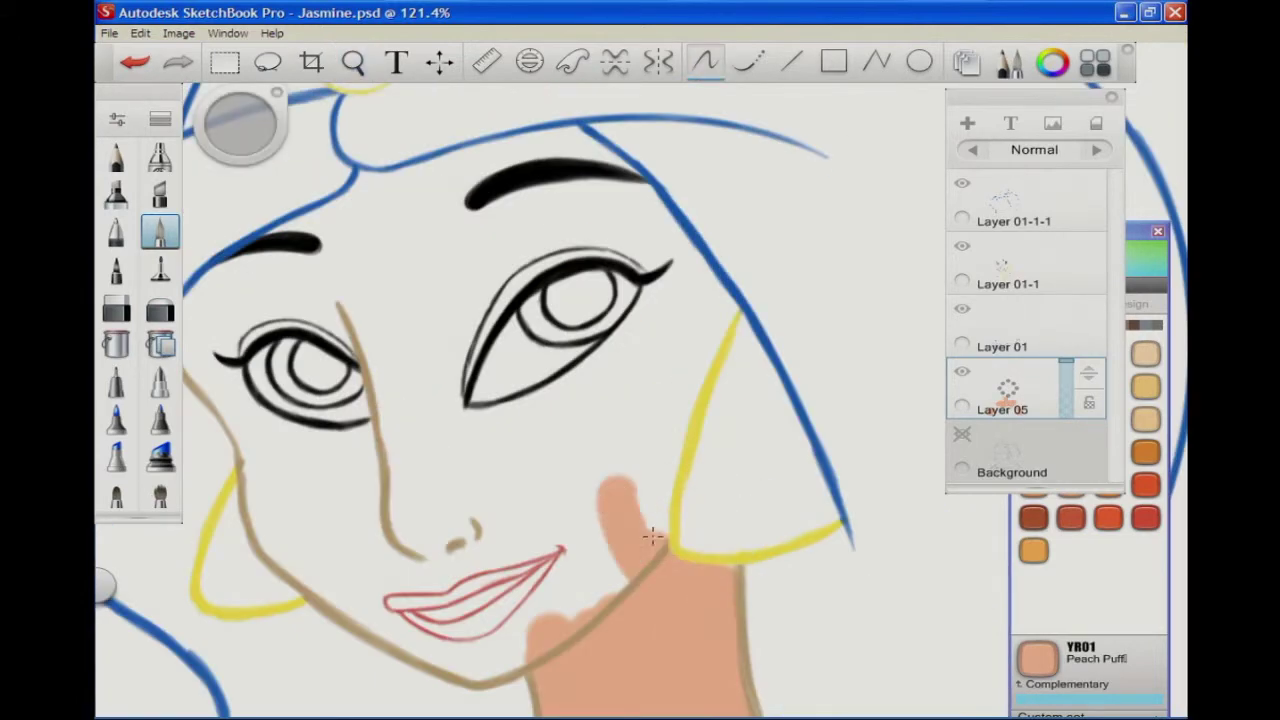
mouse_move(651, 534)
mouse_down()
mouse_move(406, 634)
mouse_move(210, 370)
mouse_move(519, 407)
mouse_up()
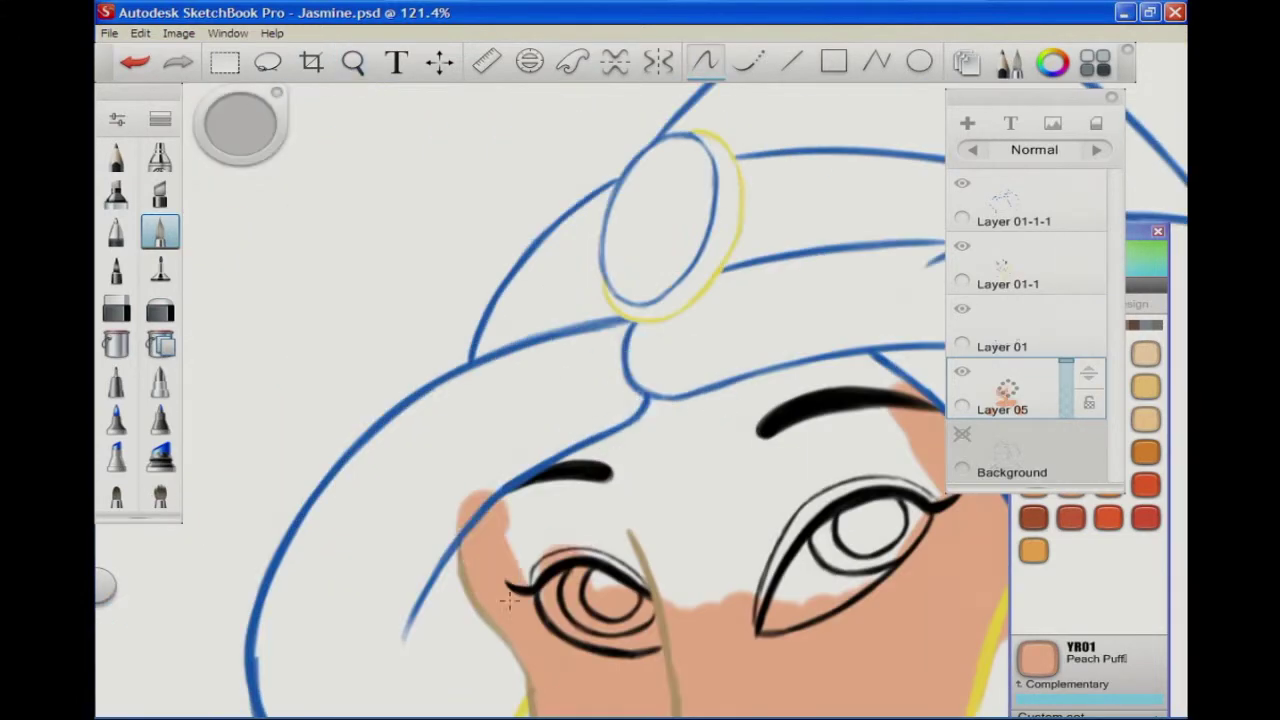
mouse_move(650, 430)
mouse_down()
mouse_move(829, 571)
mouse_move(687, 246)
mouse_up()
key(space)
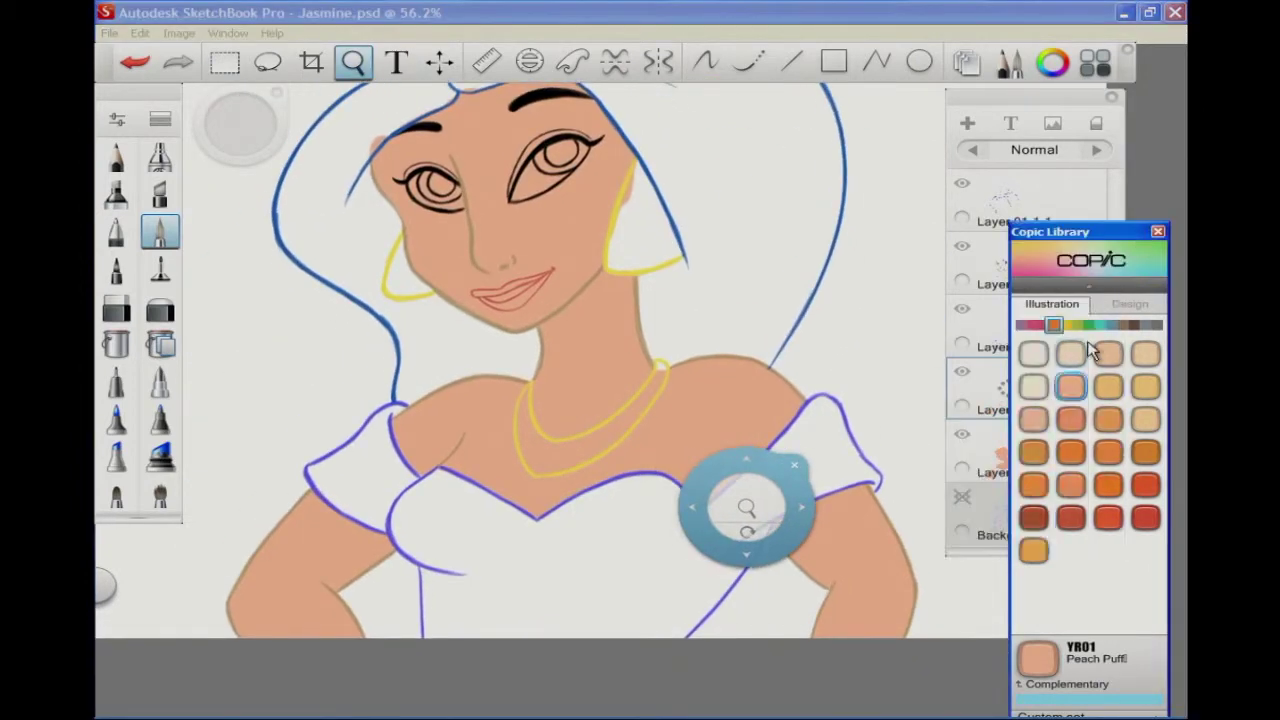
Step: Fill the dress bodice with Copic BG01 Aqua Blue on a separate layer above the skin colour
click(1070, 386)
mouse_move(440, 560)
mouse_down()
mouse_move(505, 647)
mouse_move(676, 521)
mouse_up()
drag(444, 490, 420, 540)
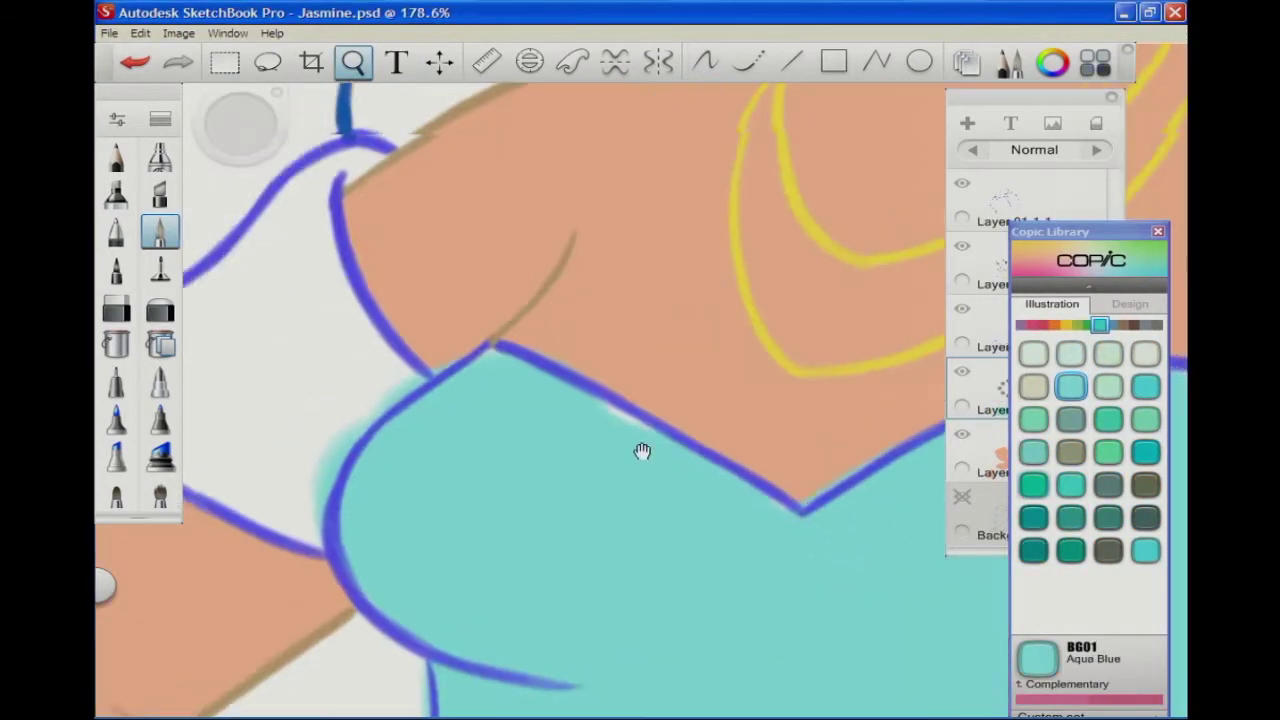
Step: Fill both off-shoulder sleeves with BG01 Aqua Blue on the dress colour layer
mouse_move(640, 451)
mouse_down()
mouse_move(491, 414)
mouse_move(300, 400)
mouse_up()
mouse_move(400, 420)
mouse_down()
mouse_move(440, 300)
mouse_move(409, 346)
mouse_move(429, 329)
mouse_up()
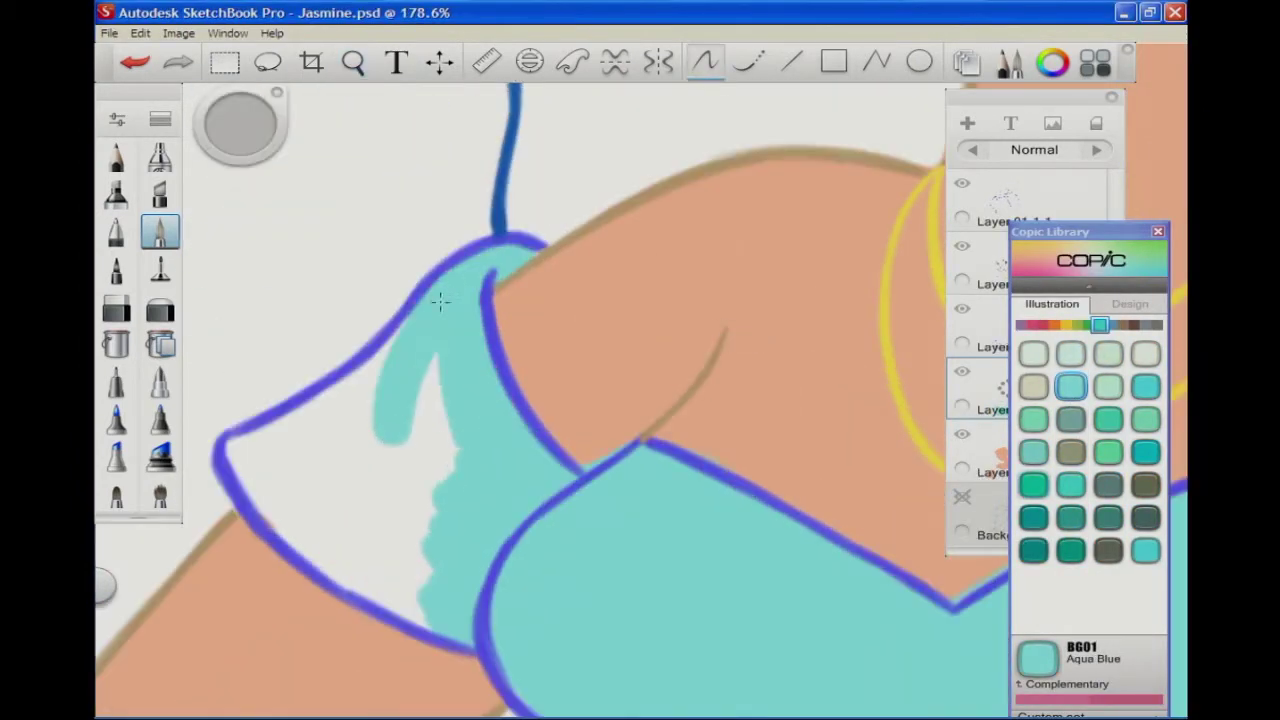
key(space)
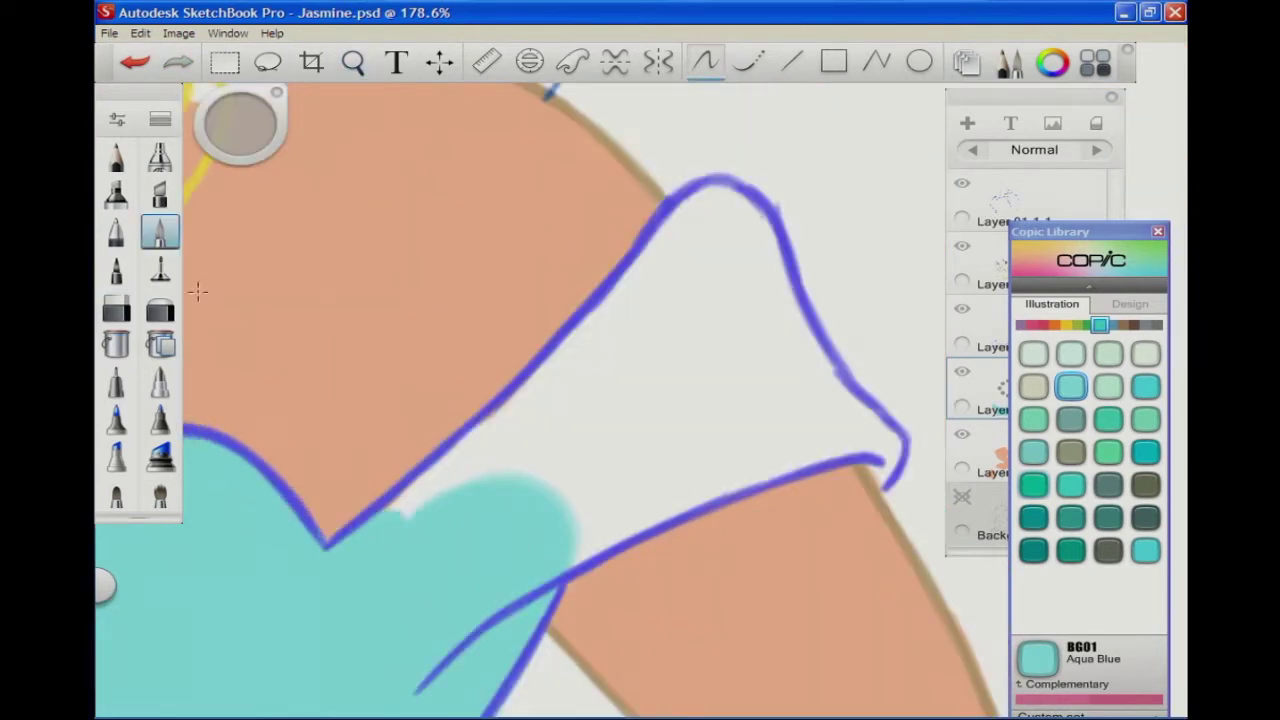
mouse_move(460, 470)
mouse_down()
mouse_move(720, 200)
mouse_move(514, 571)
mouse_move(667, 411)
mouse_up()
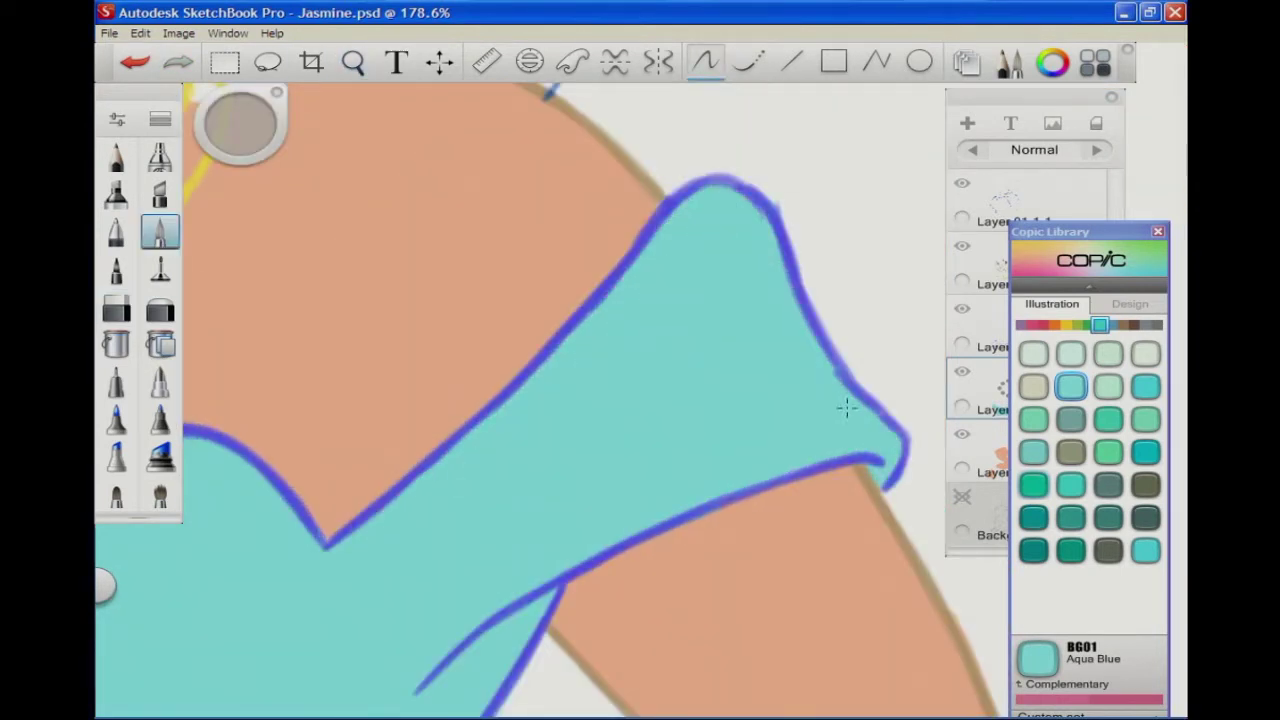
Step: Fill the necklace, both earrings and the headband jewel's rim with Copic Y15 Cadmium Yellow on Layer 06
key(space)
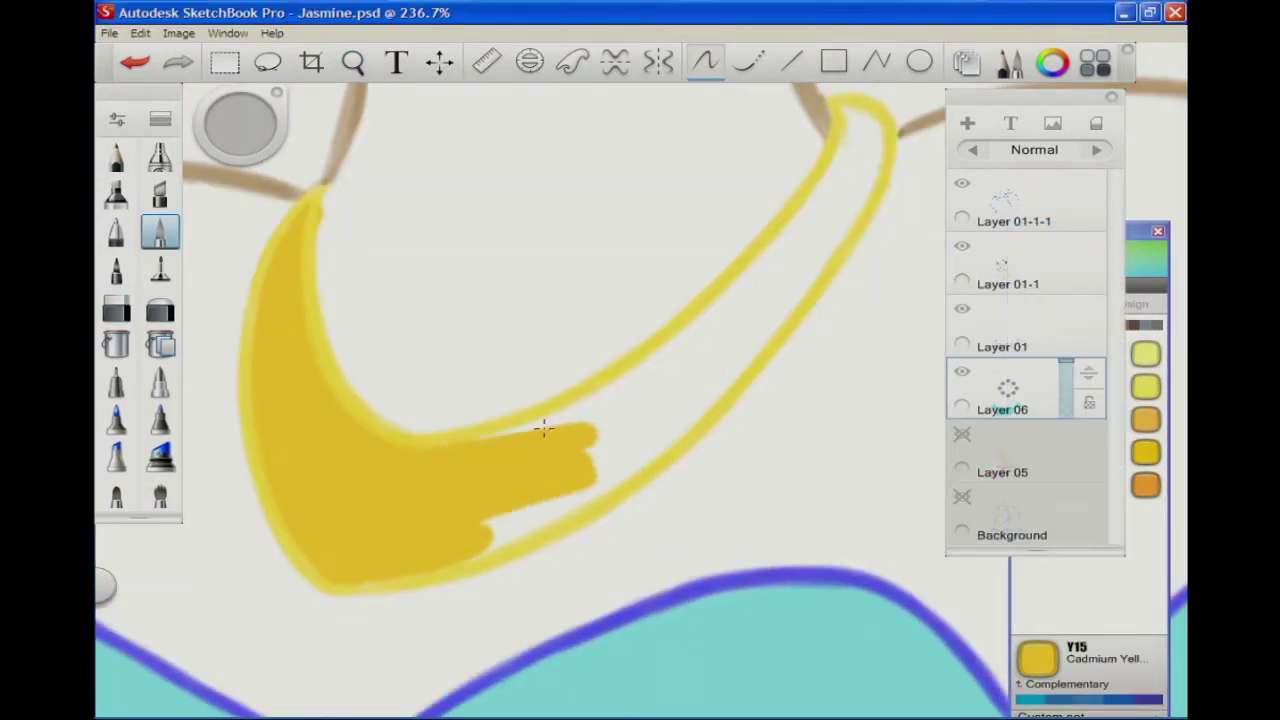
mouse_move(537, 423)
mouse_down()
mouse_move(722, 375)
mouse_move(835, 200)
mouse_up()
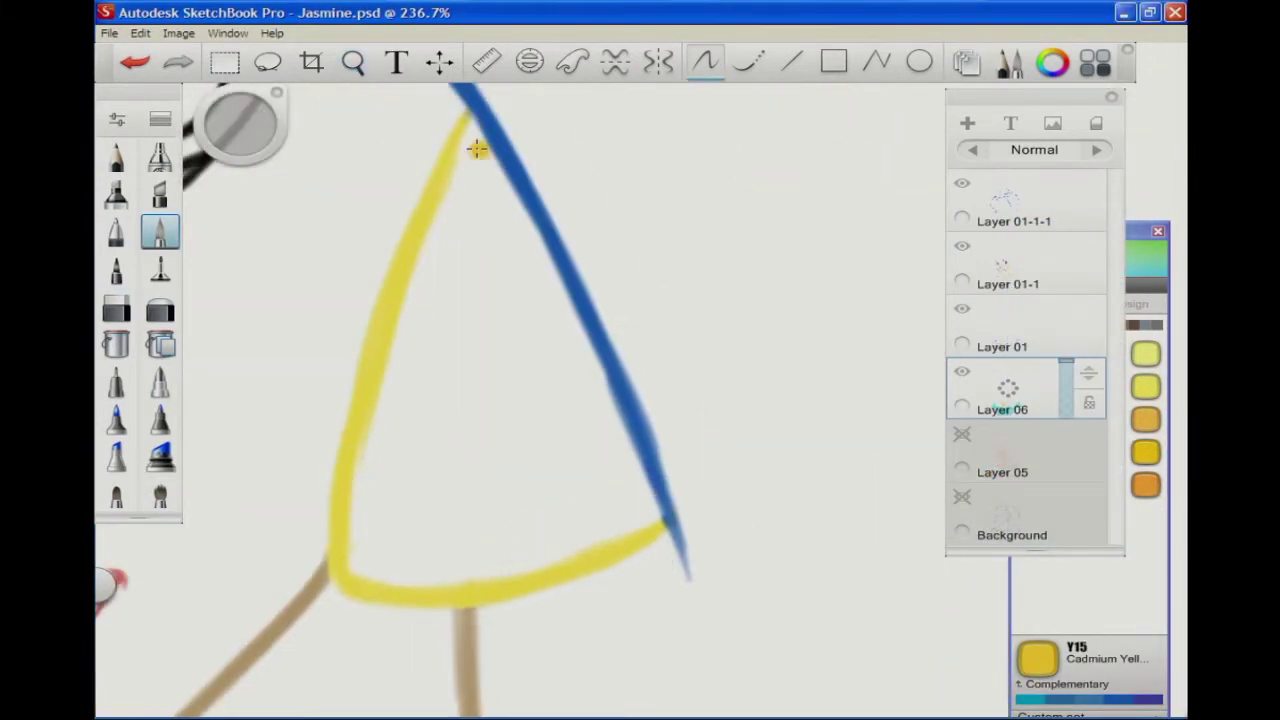
mouse_move(477, 149)
mouse_down()
mouse_move(514, 363)
mouse_move(363, 509)
mouse_move(459, 560)
mouse_up()
drag(268, 565, 320, 420)
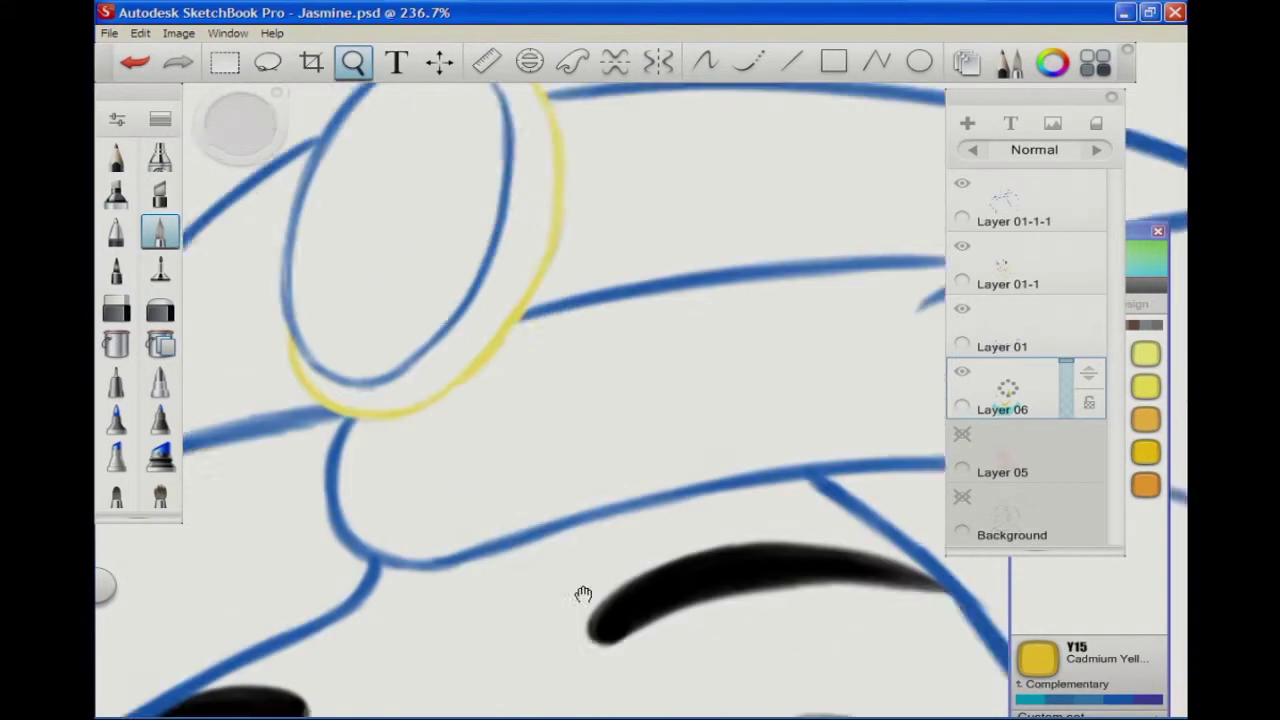
drag(485, 160, 521, 340)
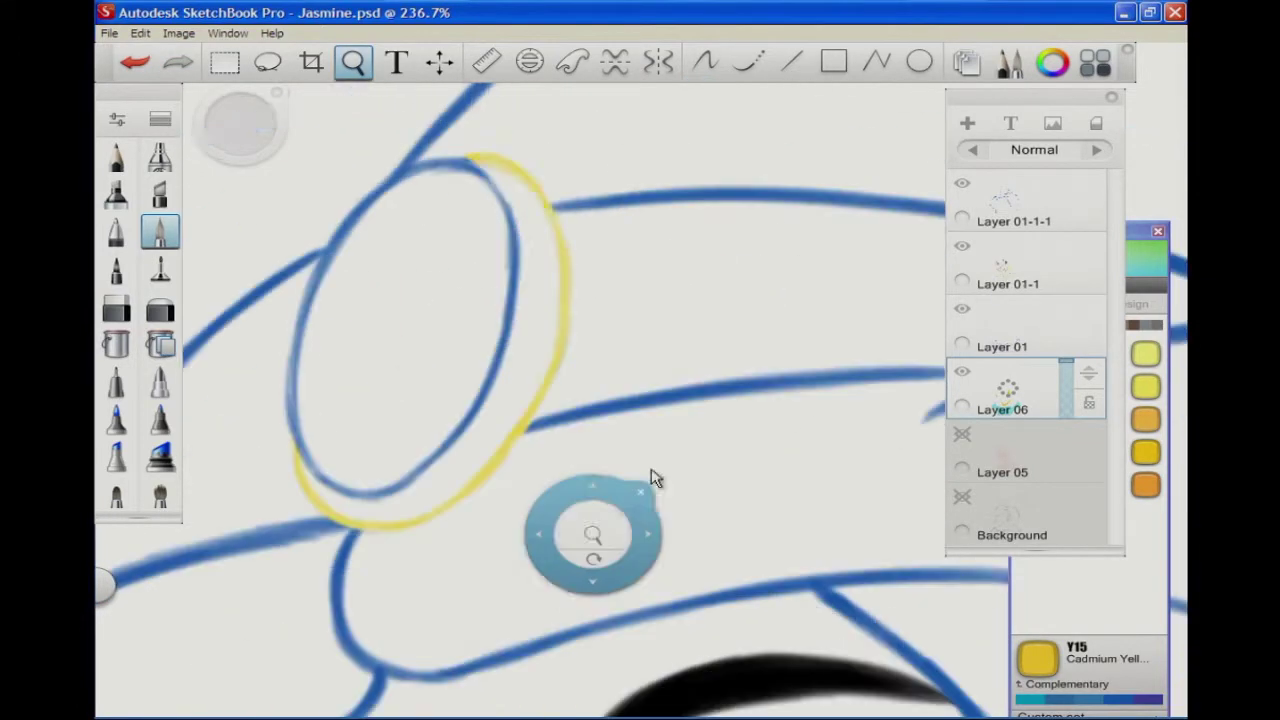
scroll(312, 474, down, 6)
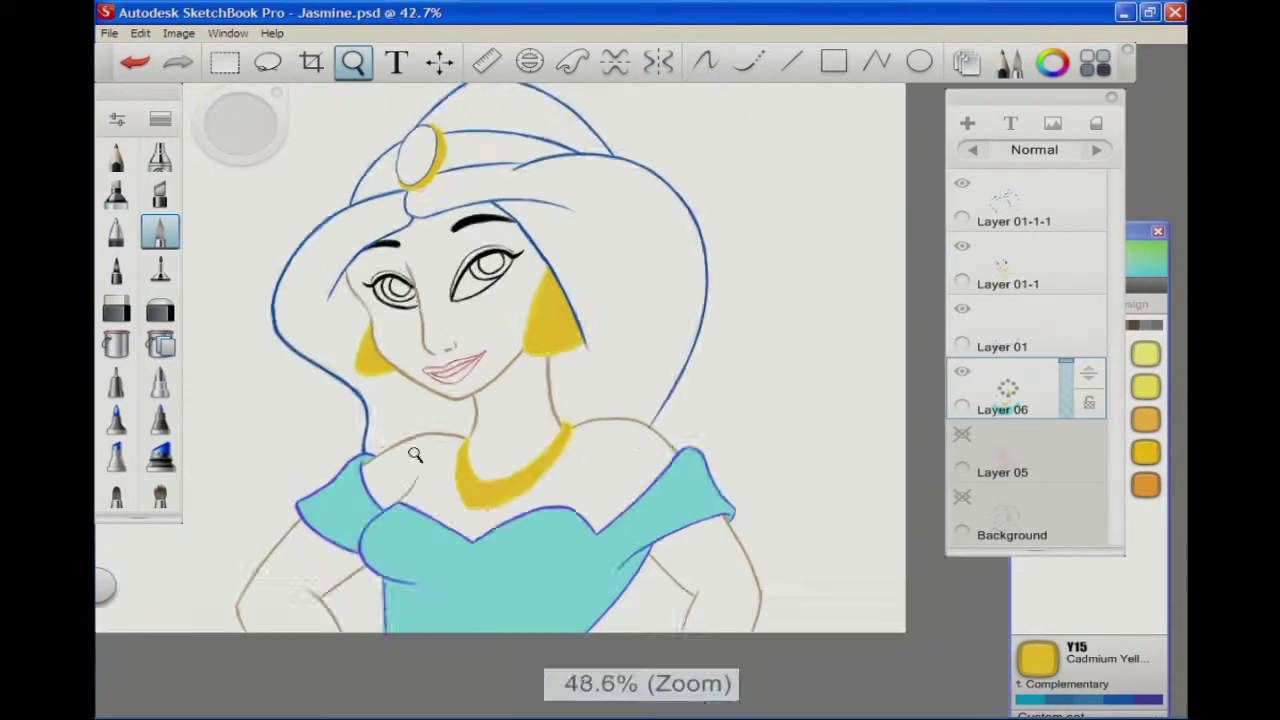
Step: Show the skin layer and colour the eyes with white, Copic E23 Hazelnut irises, black pupils and white highlights
click(962, 434)
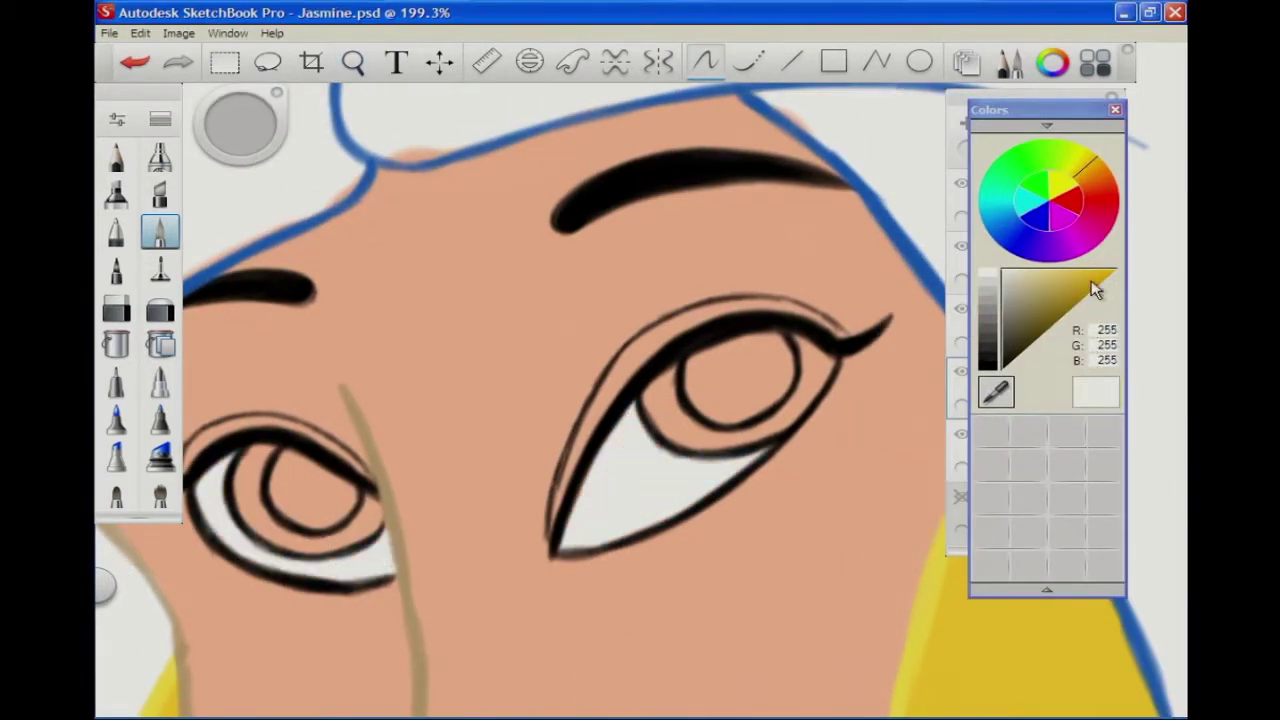
click(1053, 295)
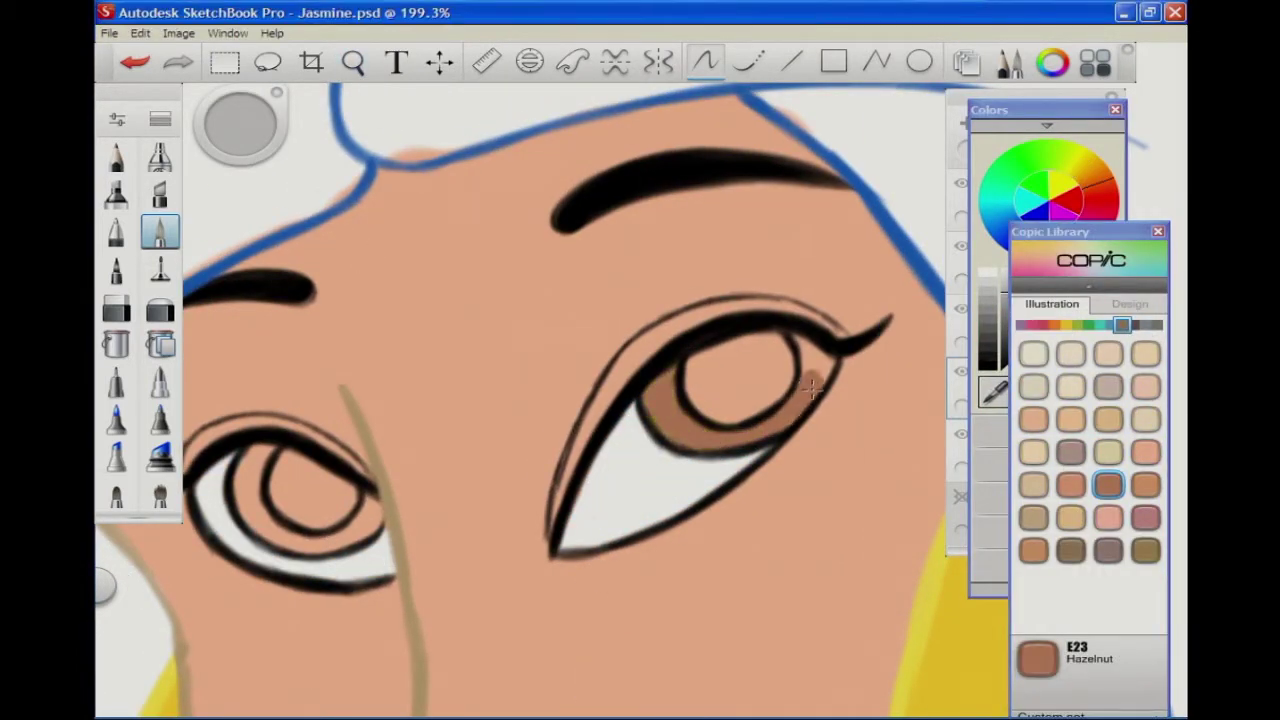
drag(252, 516, 330, 535)
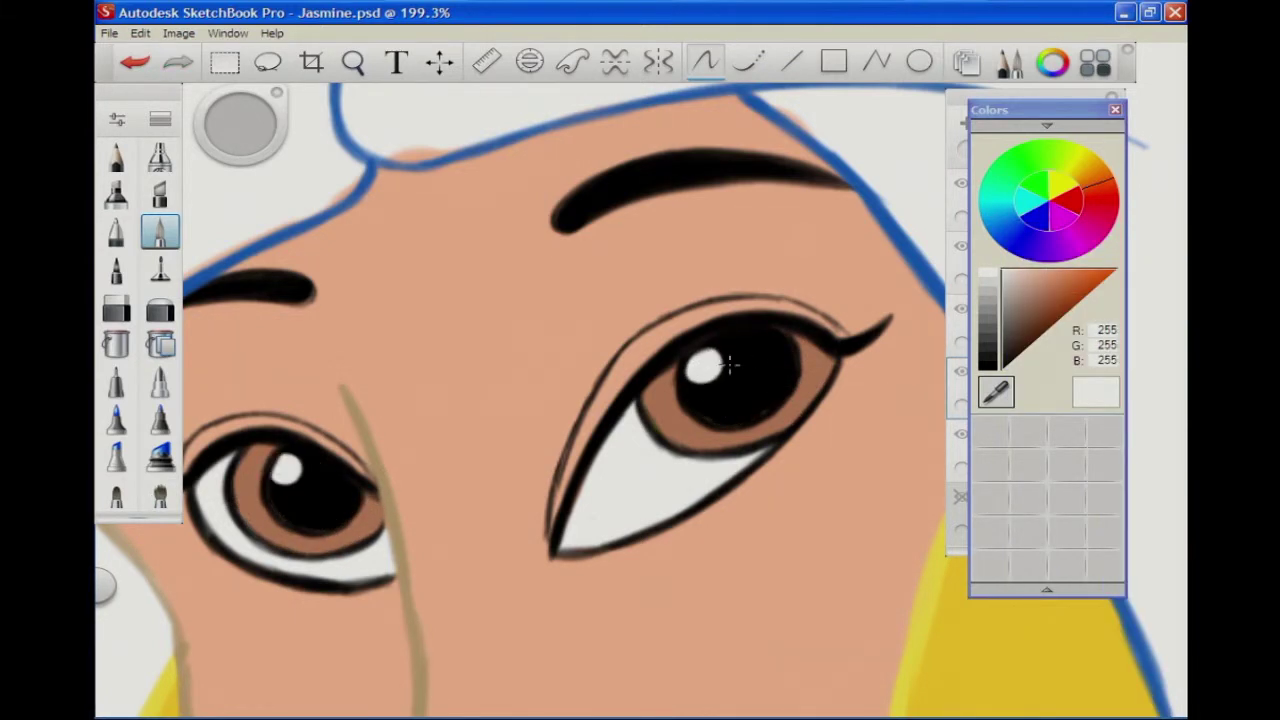
Step: Fill the hair between chin and shoulder and the front locks beside the forehead with black, using brush size 10.9
scroll(730, 365, down, 5)
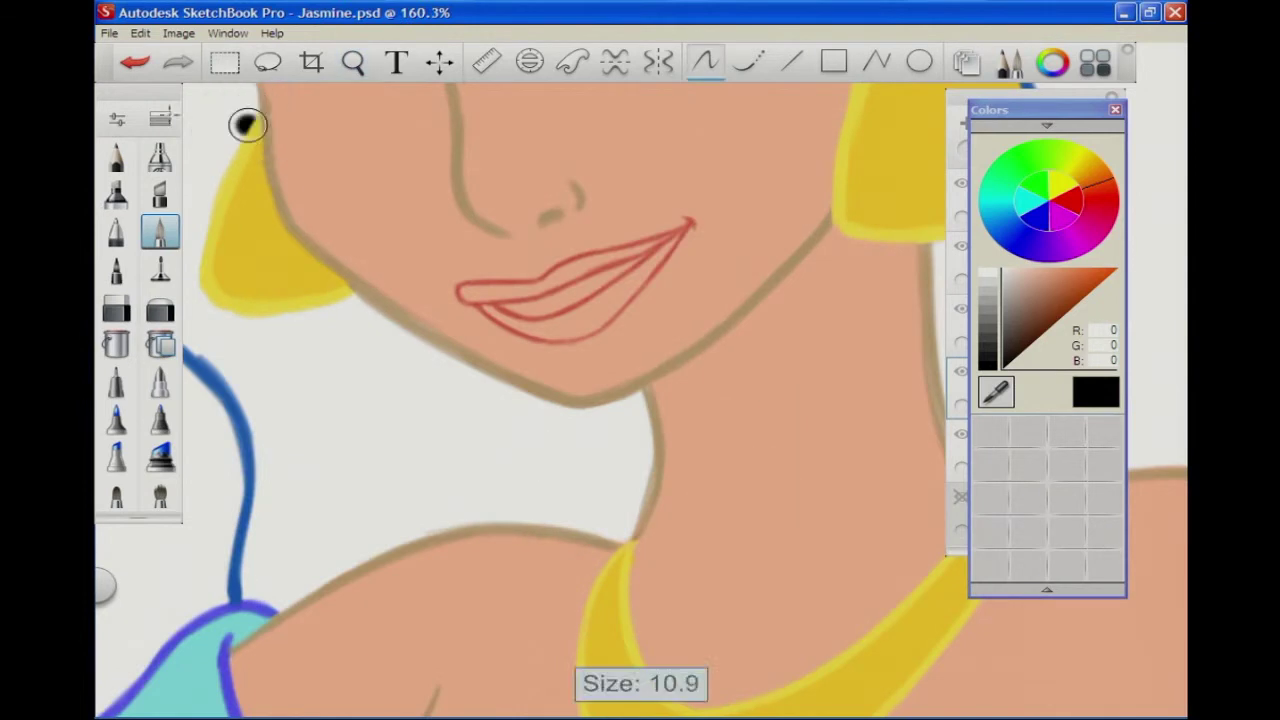
drag(628, 408, 634, 472)
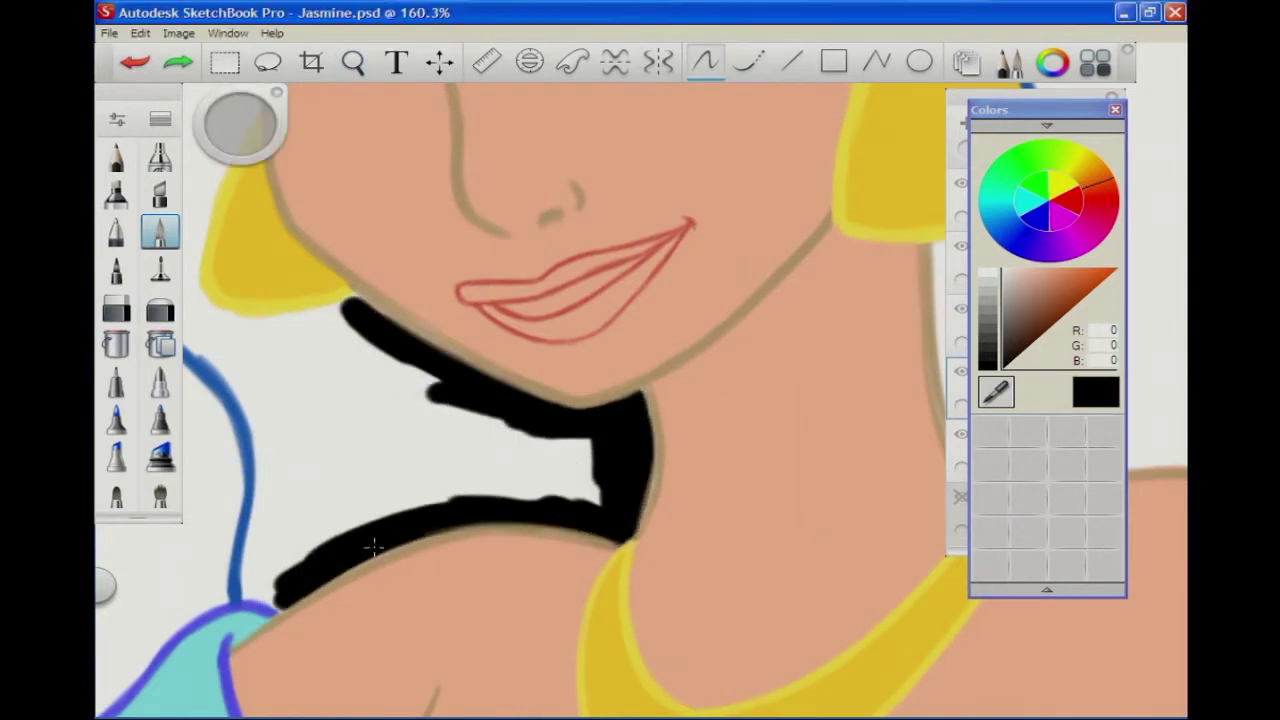
mouse_move(452, 455)
mouse_down()
mouse_move(263, 414)
mouse_move(452, 582)
mouse_move(400, 337)
mouse_move(430, 335)
mouse_move(343, 271)
mouse_move(640, 410)
mouse_up()
mouse_move(488, 237)
mouse_down()
mouse_move(566, 643)
mouse_move(494, 443)
mouse_move(743, 104)
mouse_up()
mouse_move(855, 107)
mouse_down()
mouse_move(537, 400)
mouse_move(432, 320)
mouse_up()
mouse_move(611, 341)
mouse_down()
mouse_move(640, 385)
mouse_move(735, 300)
mouse_up()
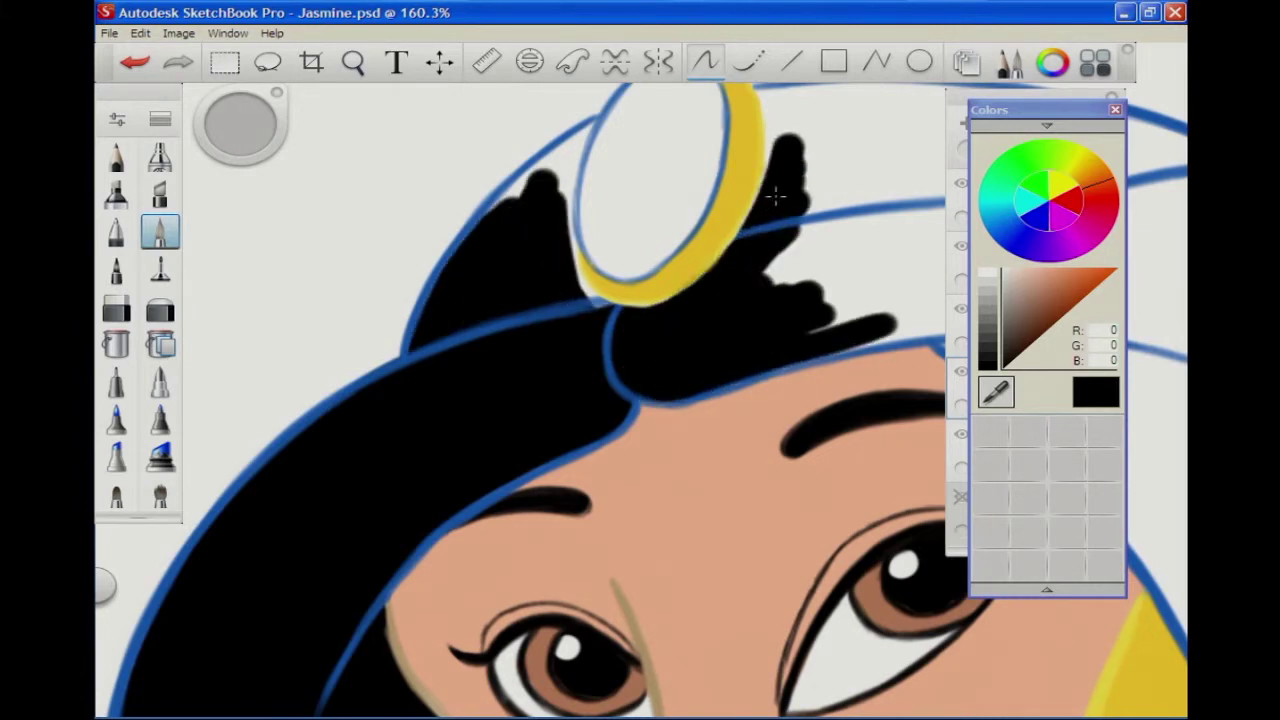
Step: Fill the hair around the headband jewel and across the crown with black, up to the blue outlines
drag(677, 514, 743, 506)
mouse_move(640, 185)
mouse_down()
mouse_move(277, 491)
mouse_move(595, 248)
mouse_up()
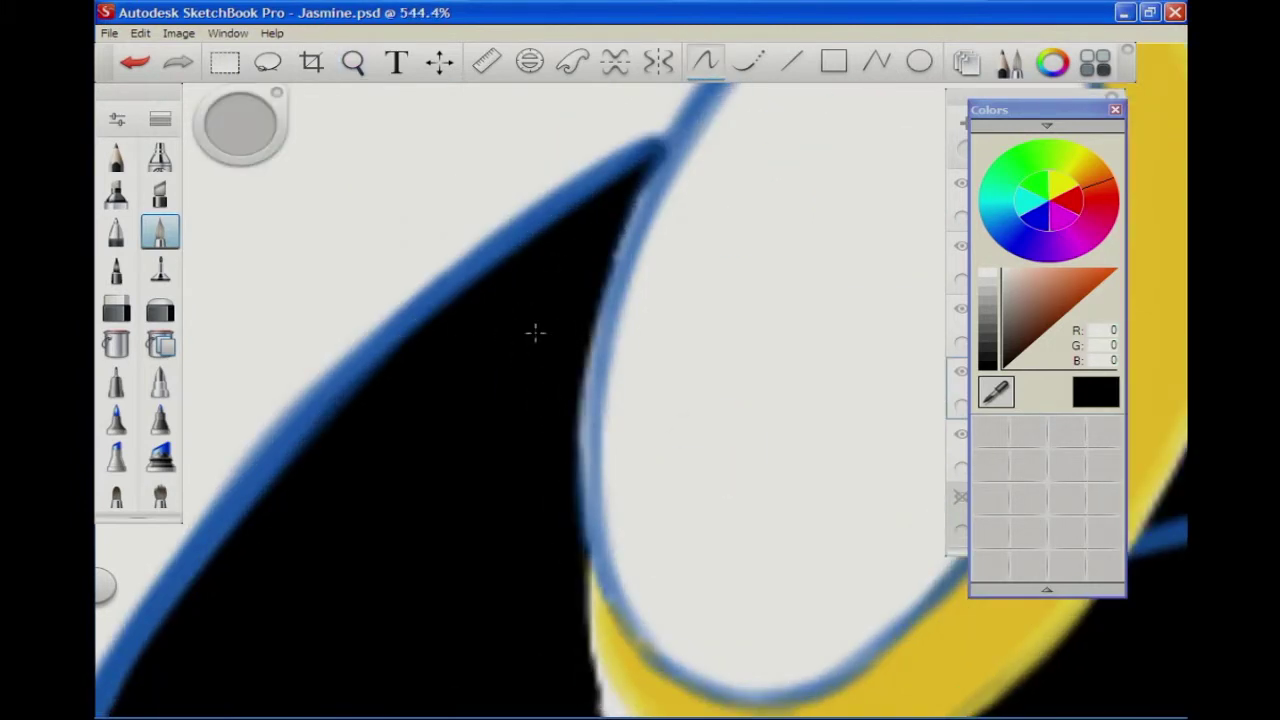
drag(581, 692, 370, 487)
mouse_move(250, 262)
mouse_down()
mouse_move(420, 190)
mouse_move(592, 397)
mouse_up()
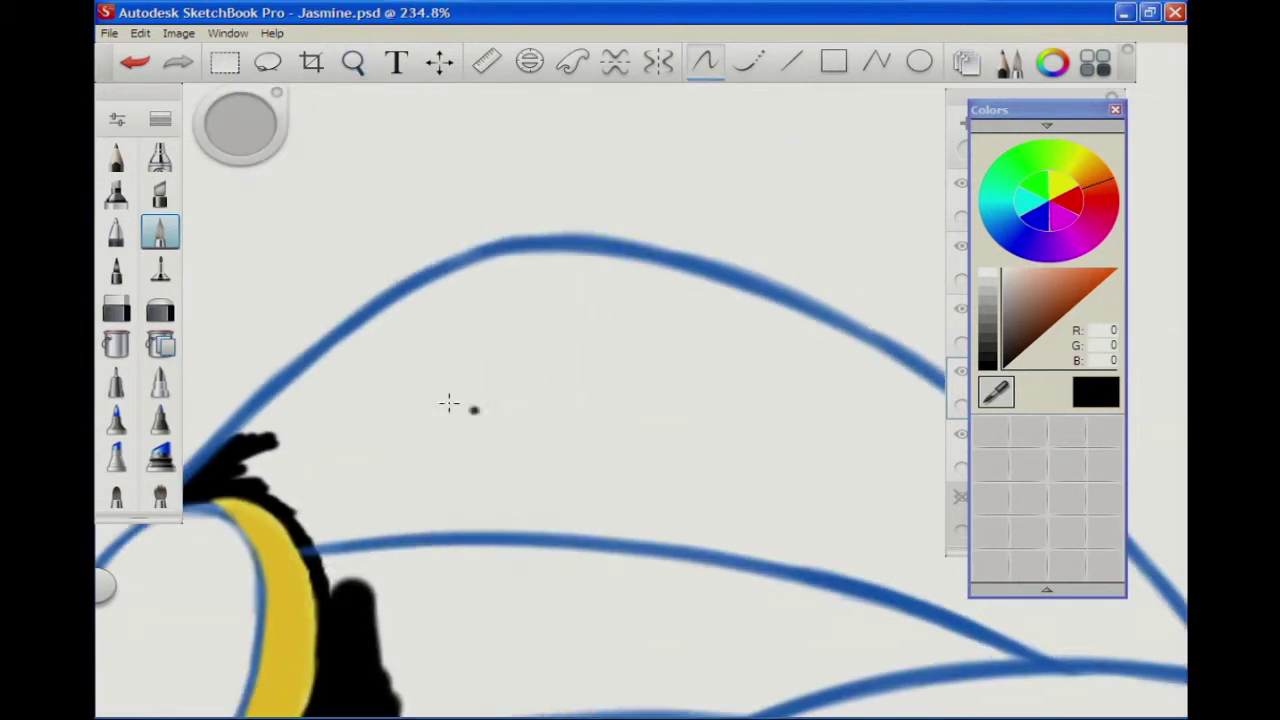
mouse_move(449, 403)
mouse_down()
mouse_move(729, 294)
mouse_move(343, 523)
mouse_move(516, 515)
mouse_move(770, 600)
mouse_move(890, 372)
mouse_up()
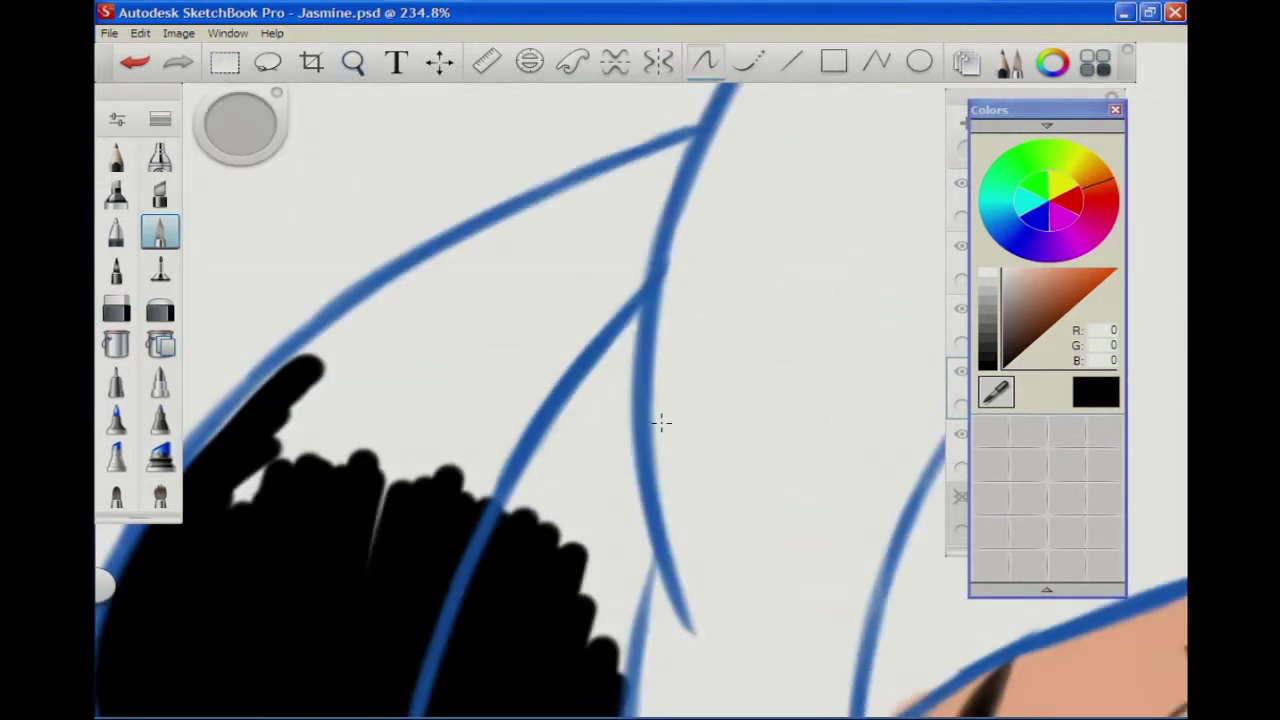
mouse_move(620, 700)
mouse_down()
mouse_move(620, 497)
mouse_move(466, 269)
mouse_move(673, 160)
mouse_up()
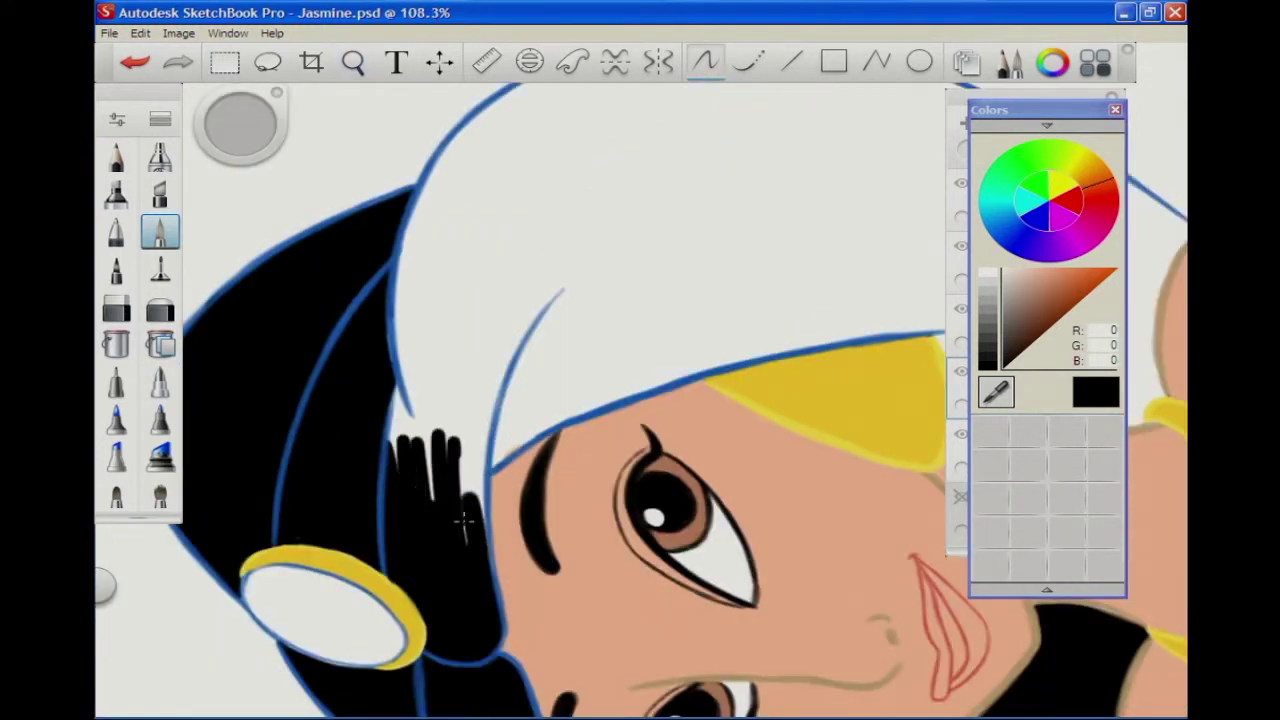
Step: Fill the headband section and the large hair mass behind the bigger earring with black, down to the shoulder
mouse_move(457, 520)
mouse_down()
mouse_move(430, 180)
mouse_move(480, 166)
mouse_move(520, 418)
mouse_move(789, 251)
mouse_move(440, 110)
mouse_up()
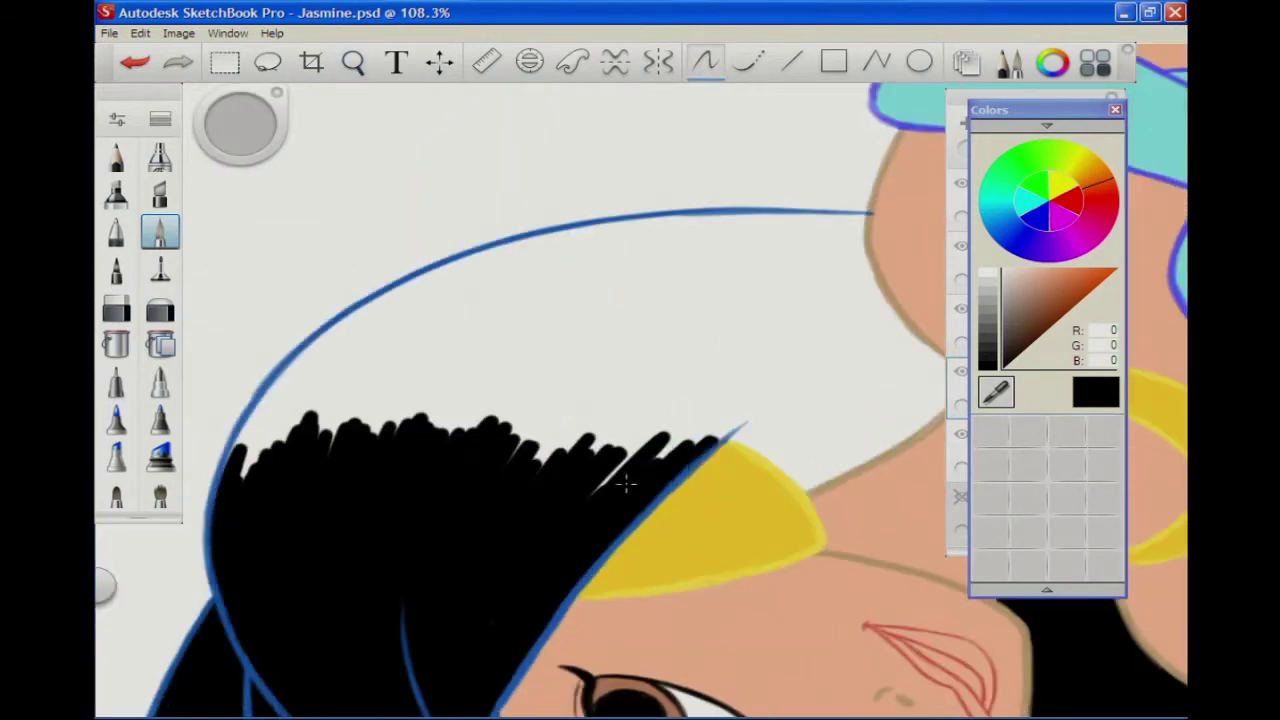
drag(623, 480, 293, 368)
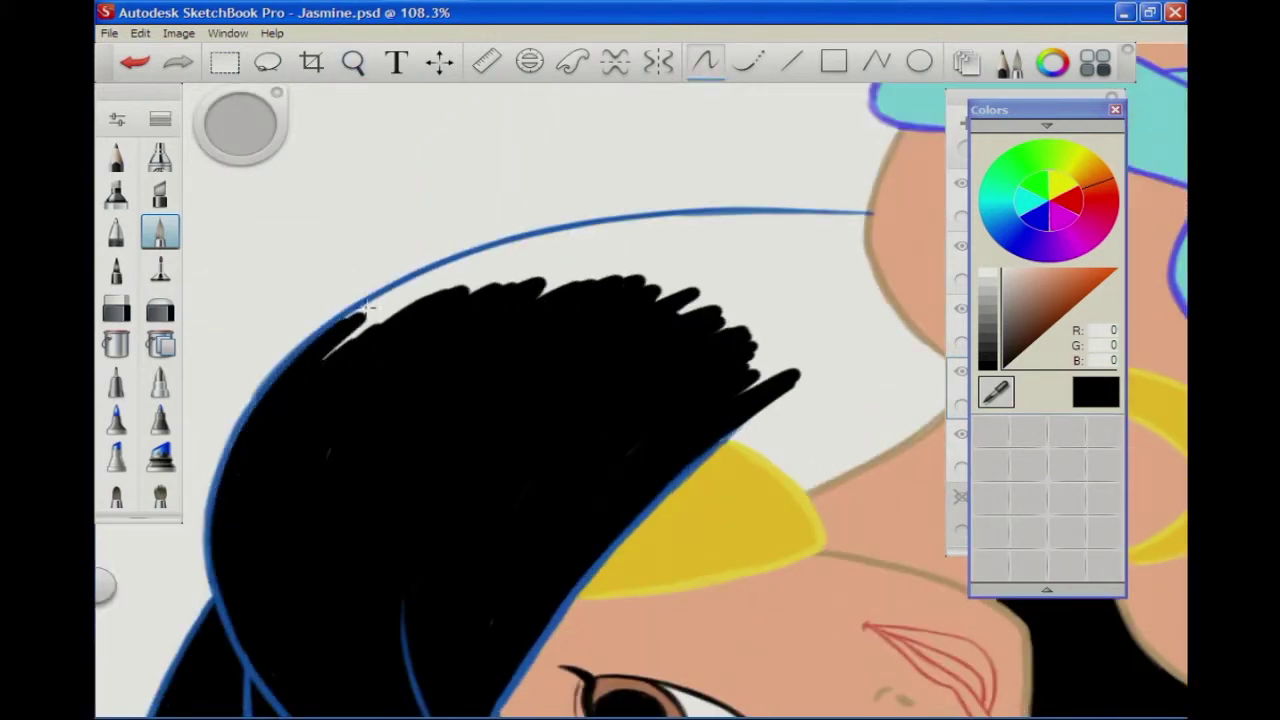
drag(531, 273, 830, 330)
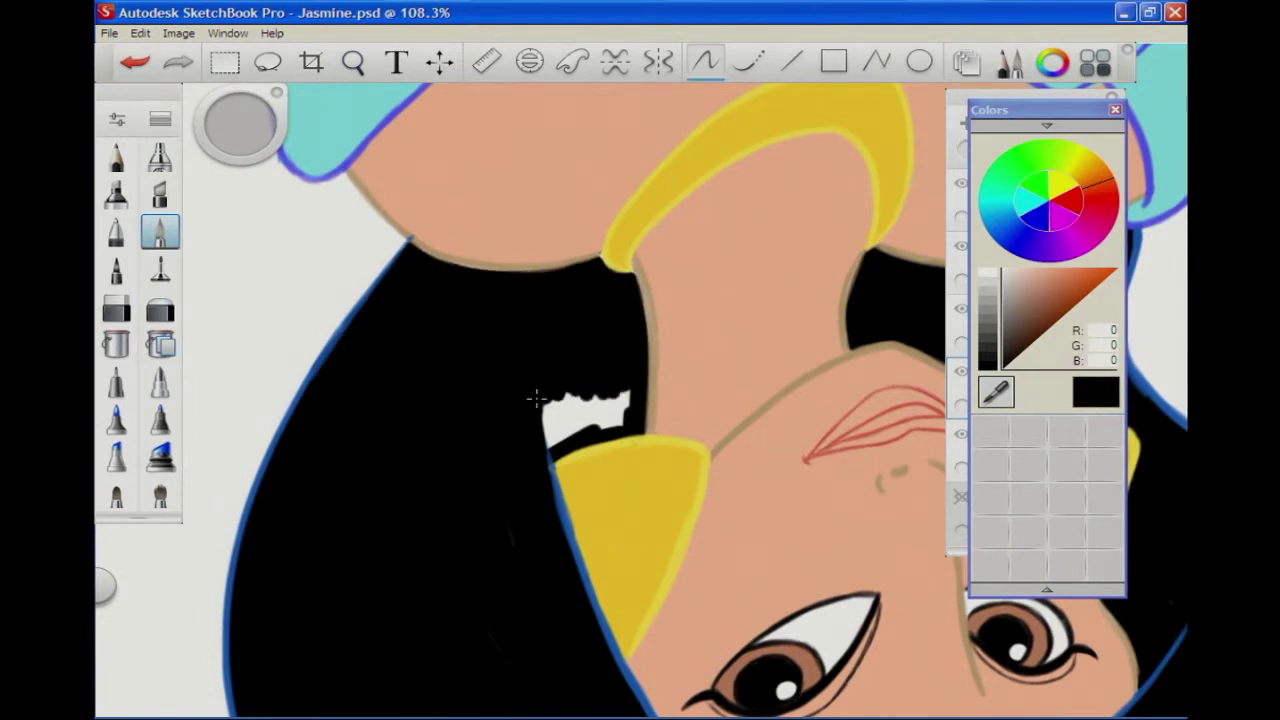
scroll(596, 277, down, 3)
Step: Fill the oval headband jewel with pure blue (RGB 0, 0, 255)
scroll(773, 491, up, 6)
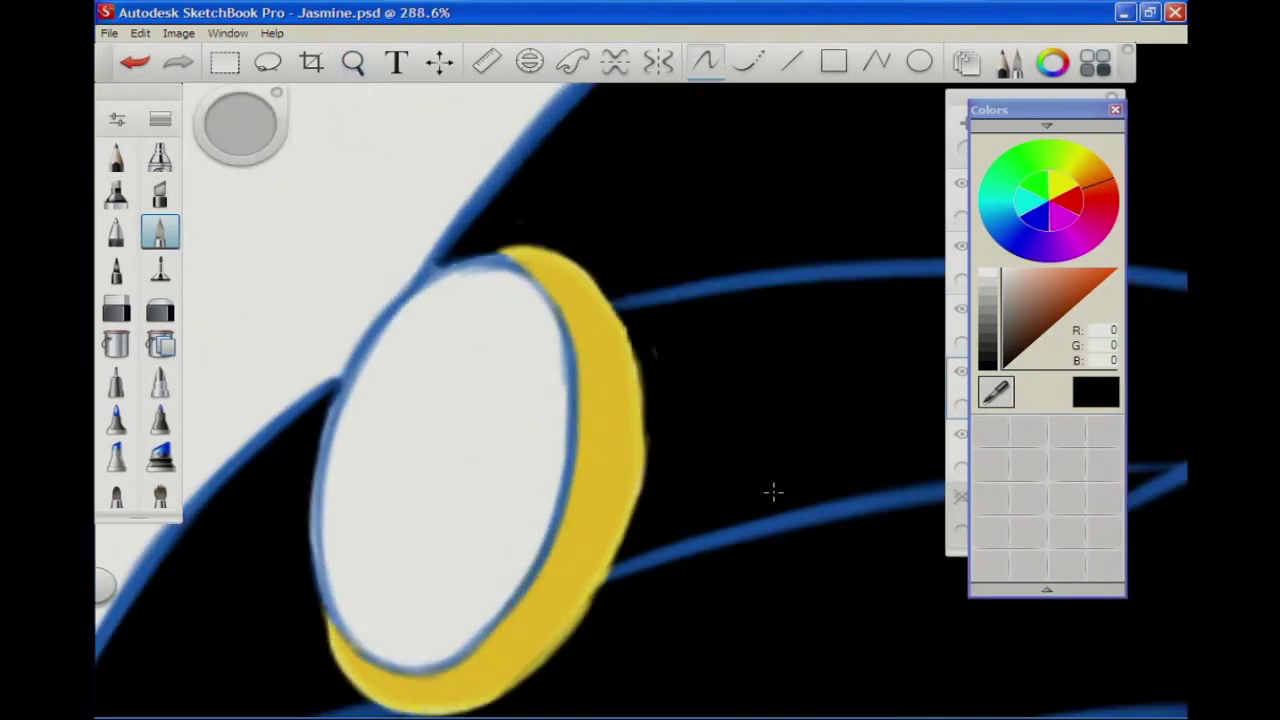
mouse_move(481, 241)
mouse_down()
mouse_move(540, 330)
mouse_move(351, 457)
mouse_move(546, 444)
mouse_up()
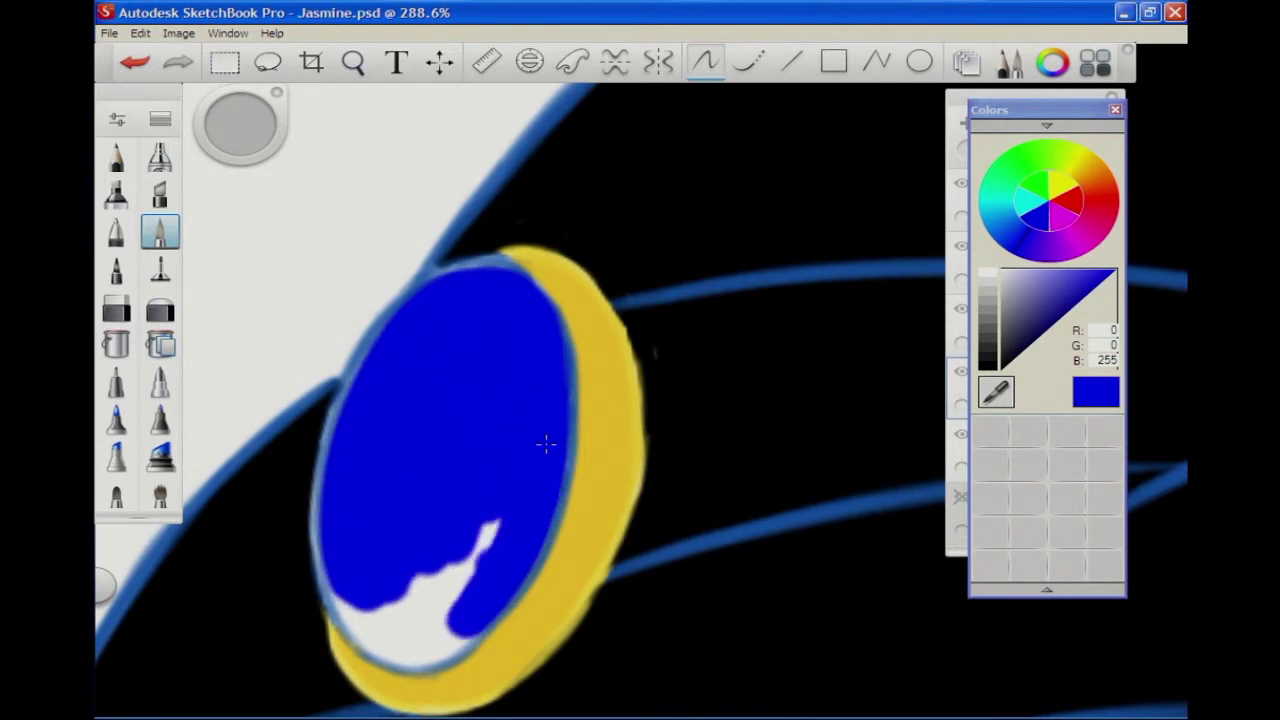
scroll(760, 571, down, 10)
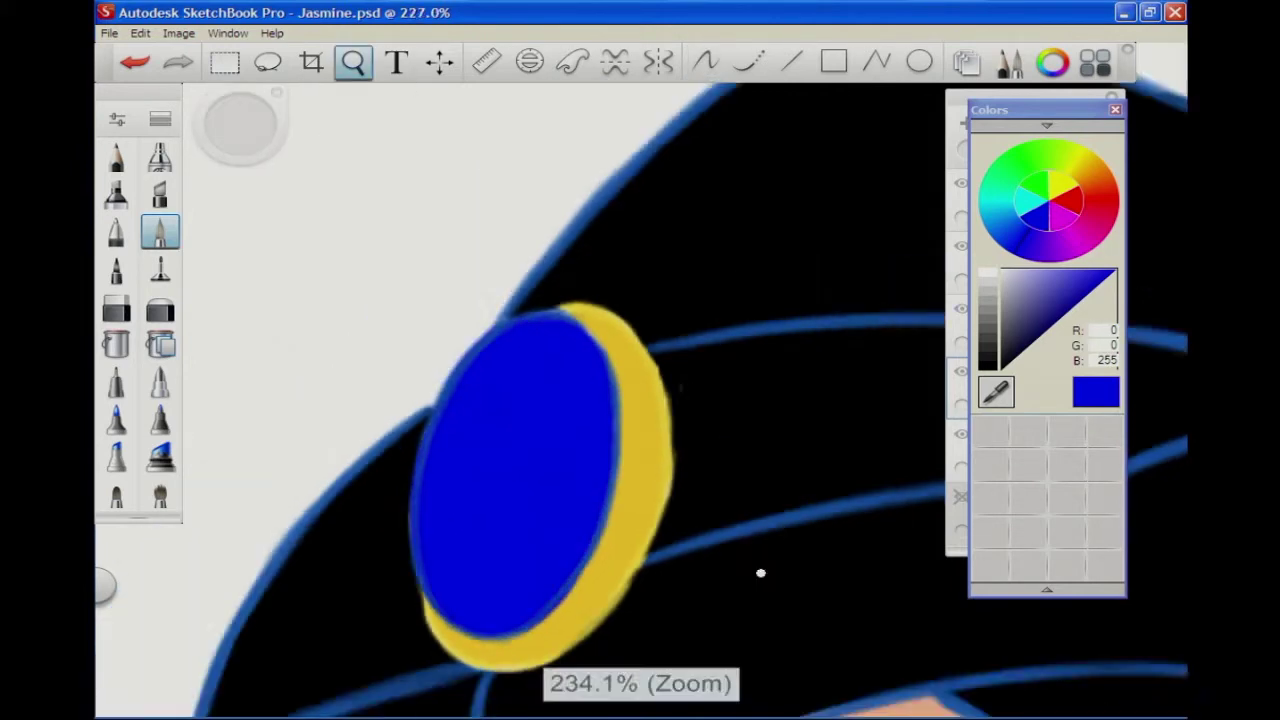
Step: Fill the upper and lower lips with pink (RGB 241, 153, 153)
scroll(729, 463, up, 10)
click(1103, 200)
click(1047, 268)
drag(1047, 268, 1041, 271)
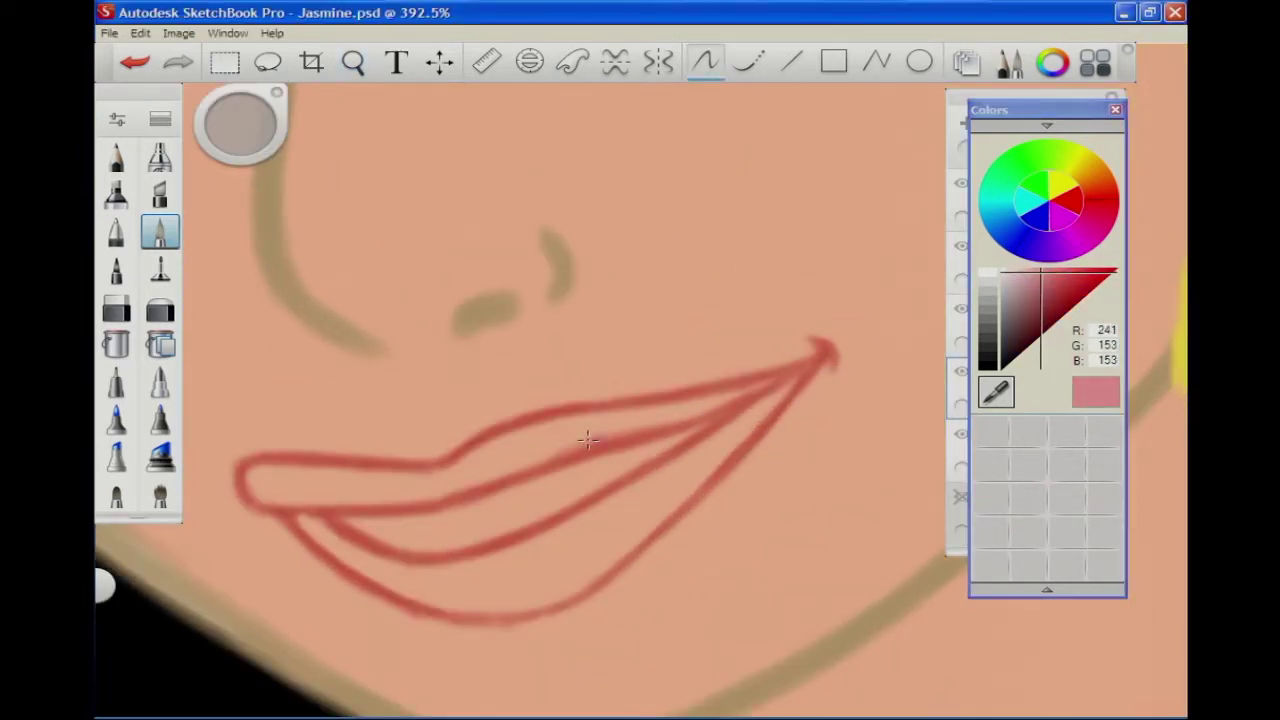
drag(701, 457, 484, 569)
Step: Fill the teeth between the lips with white, using brush size 4.8
click(987, 279)
drag(240, 122, 232, 124)
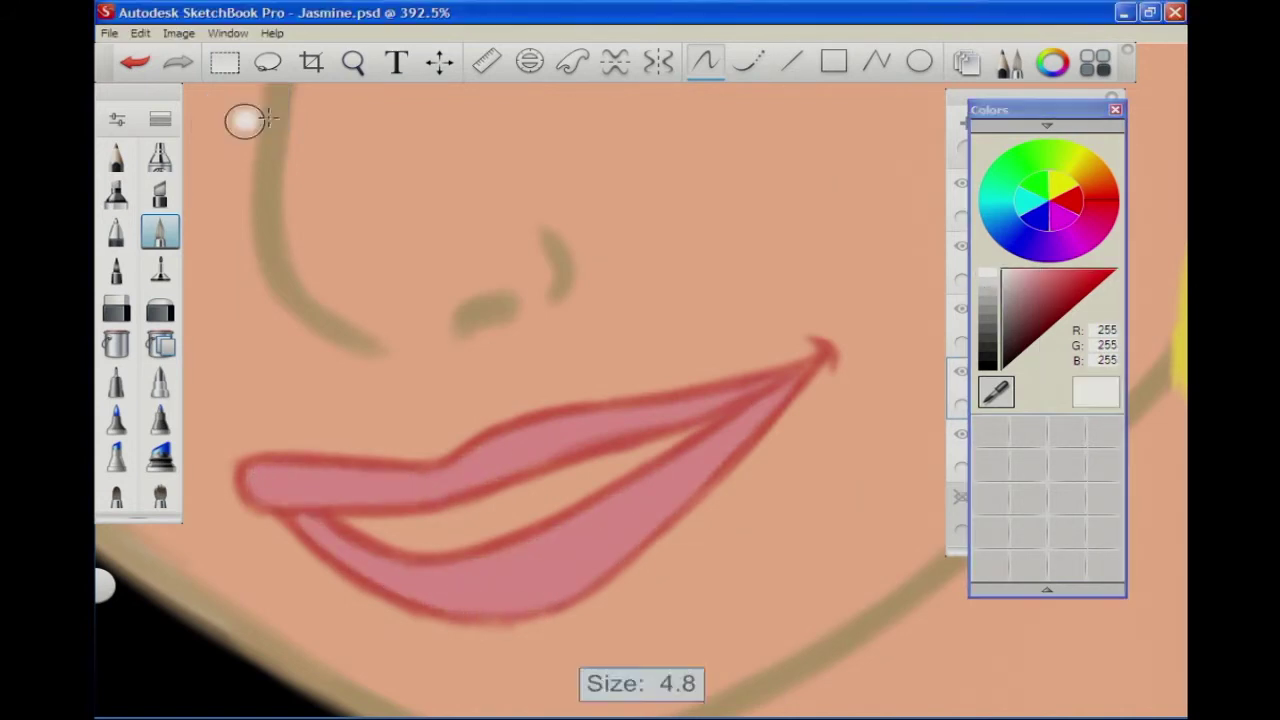
drag(705, 428, 488, 512)
mouse_move(281, 131)
mouse_down()
mouse_move(640, 660)
mouse_move(703, 660)
mouse_up()
Step: Fill the background layer with bright cyan and airbrush a dark teal (RGB 0, 98, 128) vignette around the canvas edges
key(Tab)
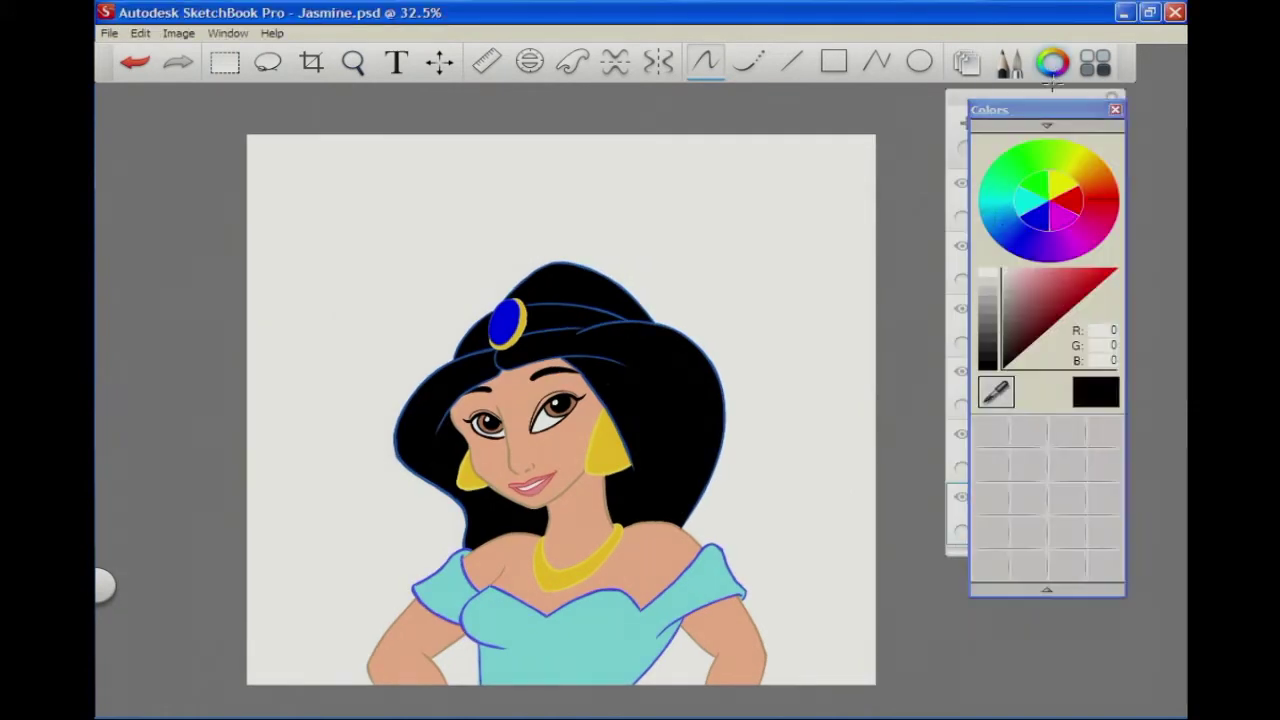
click(1070, 335)
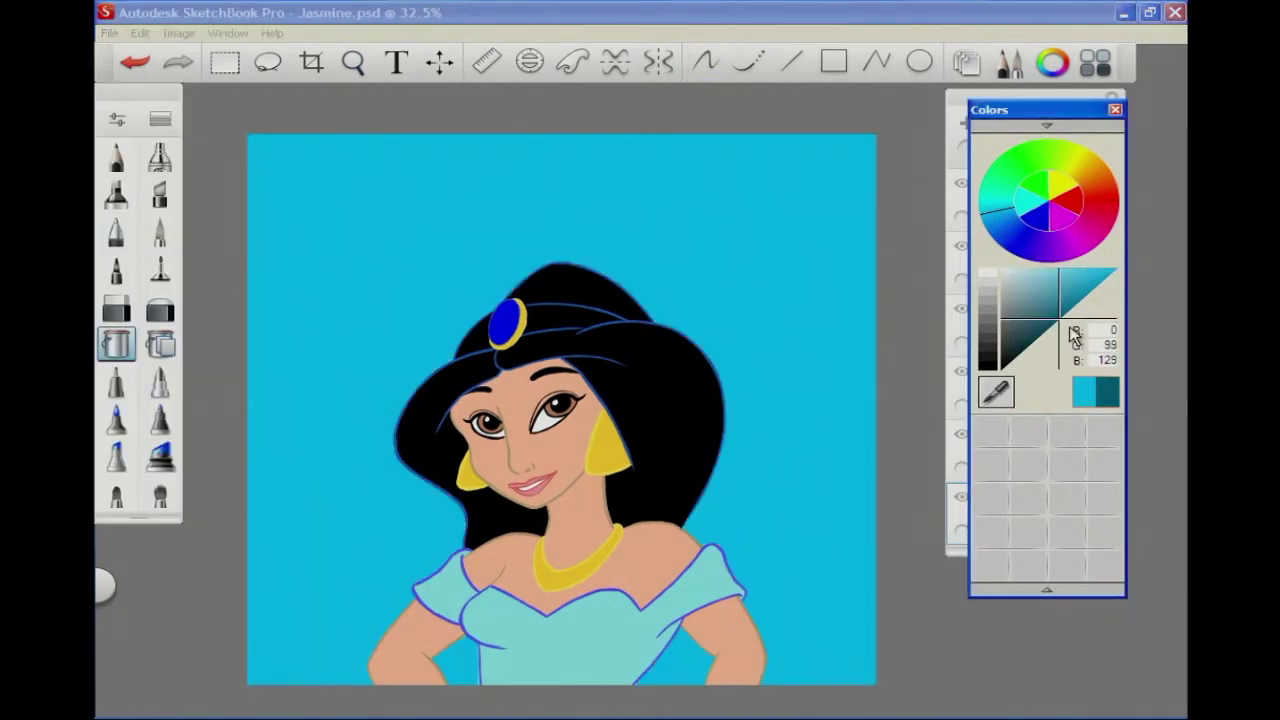
click(160, 157)
drag(860, 250, 640, 145)
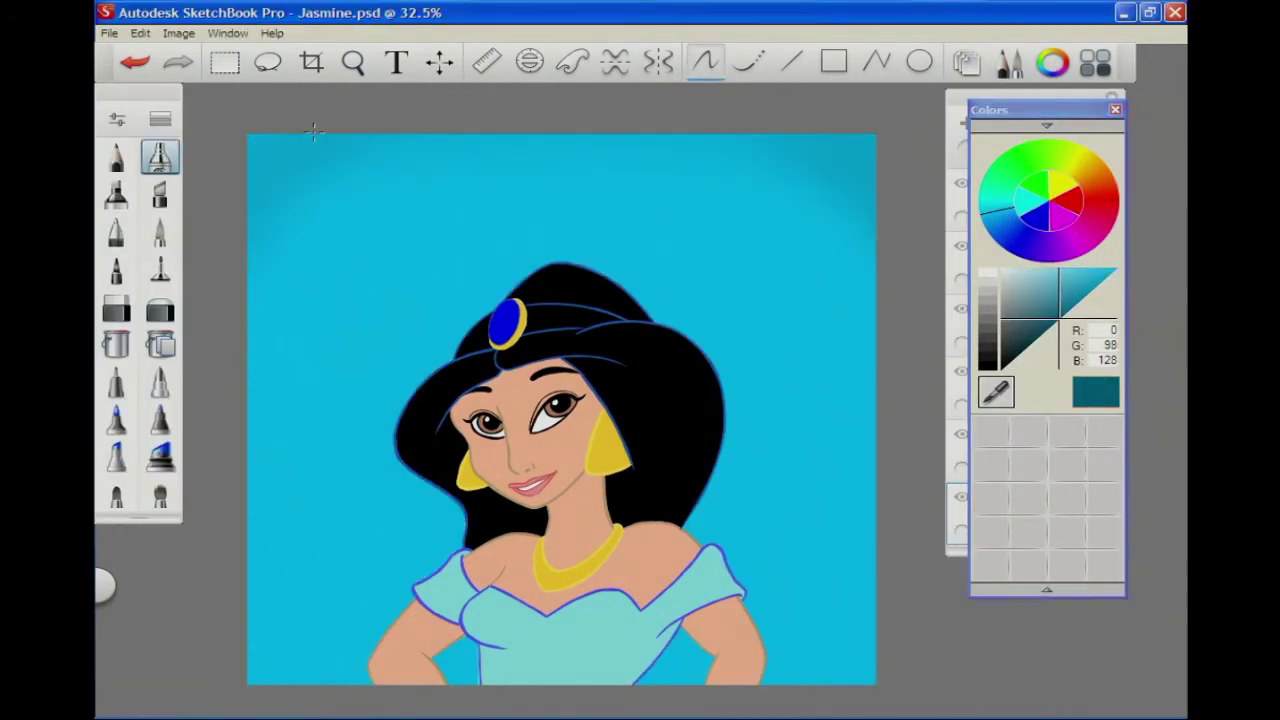
drag(860, 660, 860, 150)
drag(700, 150, 260, 680)
mouse_move(260, 150)
mouse_down()
mouse_move(903, 265)
mouse_move(860, 300)
mouse_move(860, 600)
mouse_move(700, 660)
mouse_move(872, 503)
mouse_up()
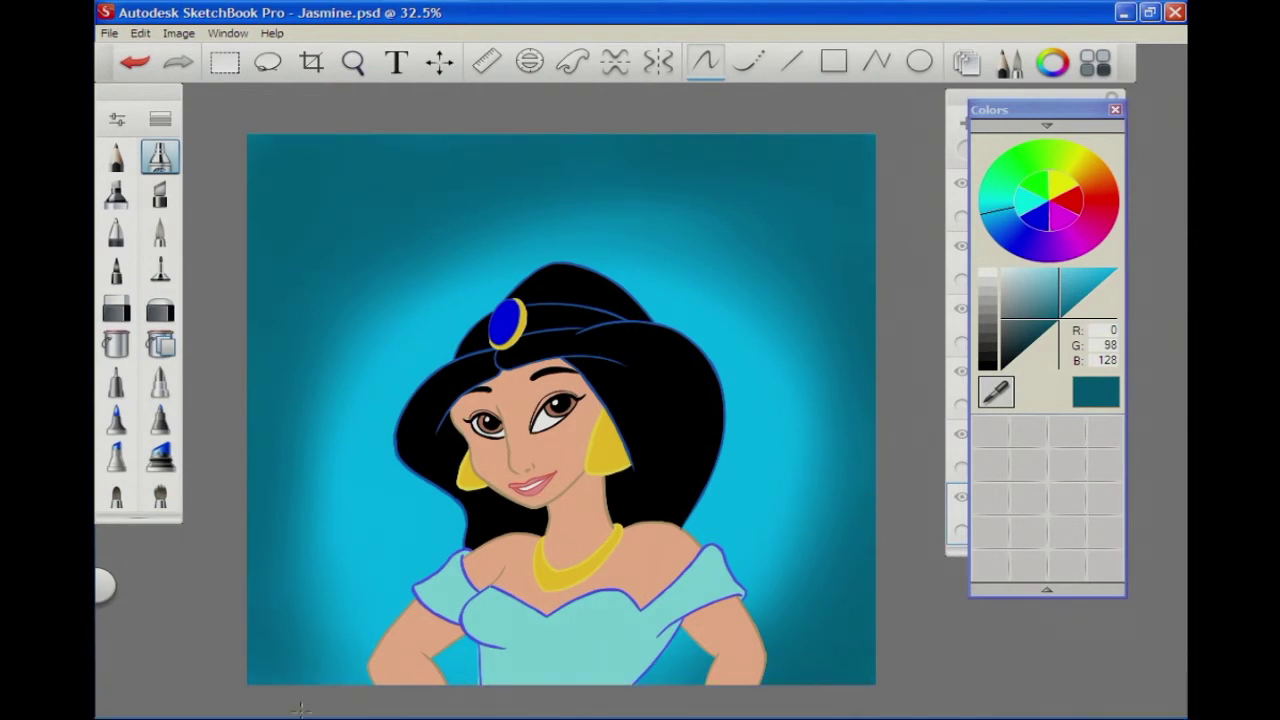
drag(238, 650, 952, 456)
mouse_move(930, 330)
mouse_down()
mouse_move(366, 651)
mouse_move(1045, 473)
mouse_up()
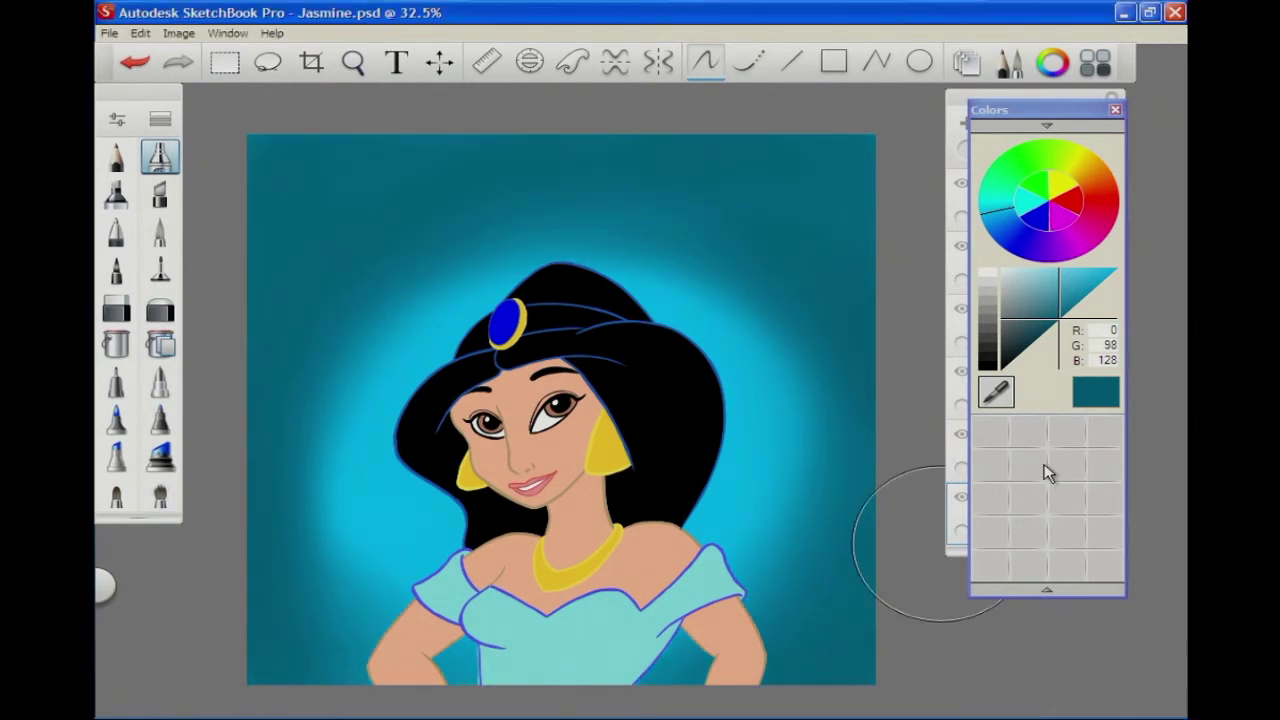